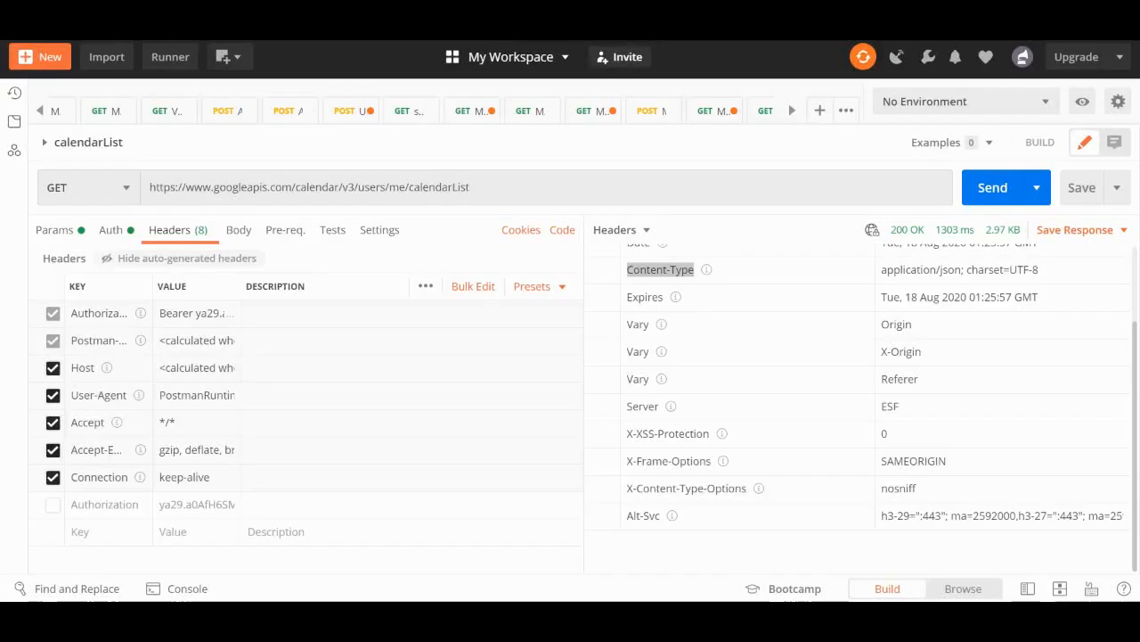
Review the calendarList request in Postman: its Content-Type response header, URL, query parameters and response body
double_click(660, 270)
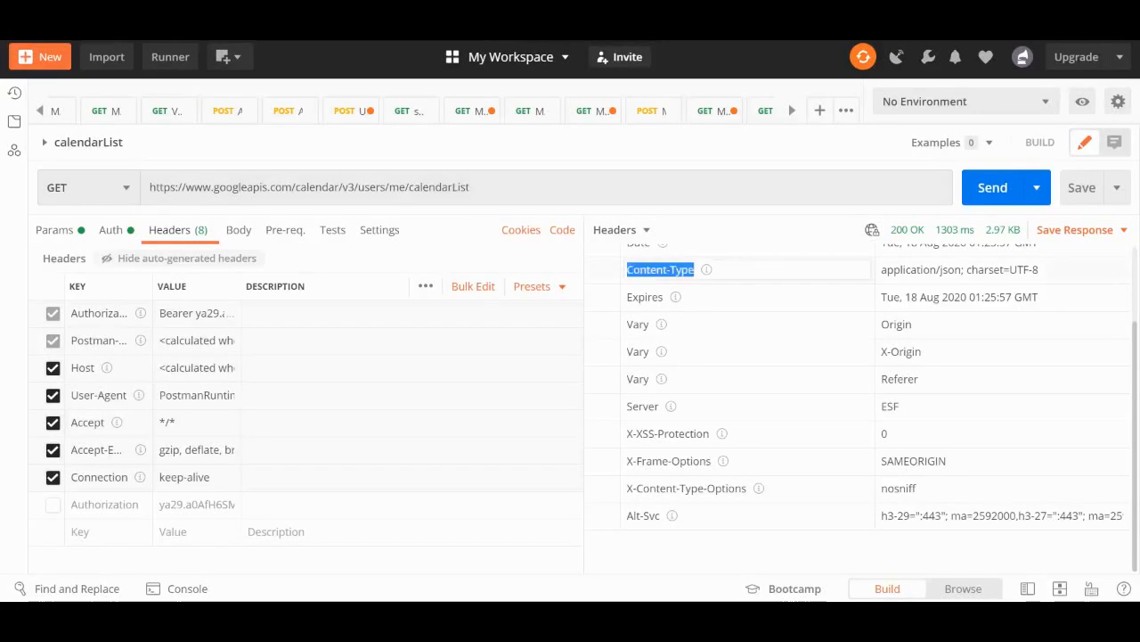
left_click(472, 188)
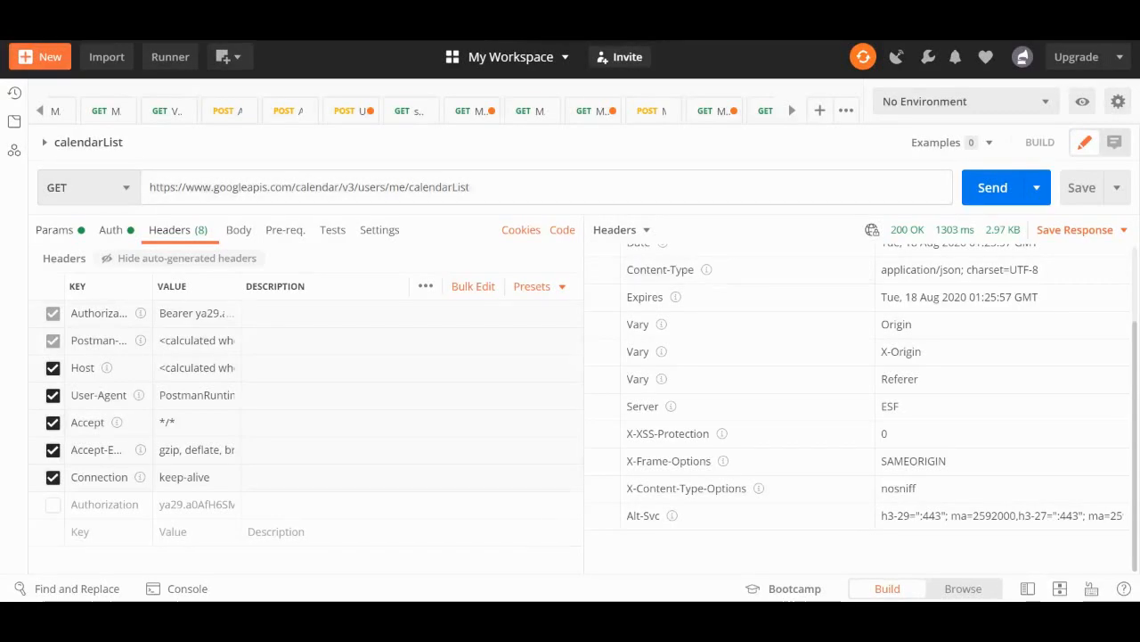
left_click(55, 230)
left_click(621, 230)
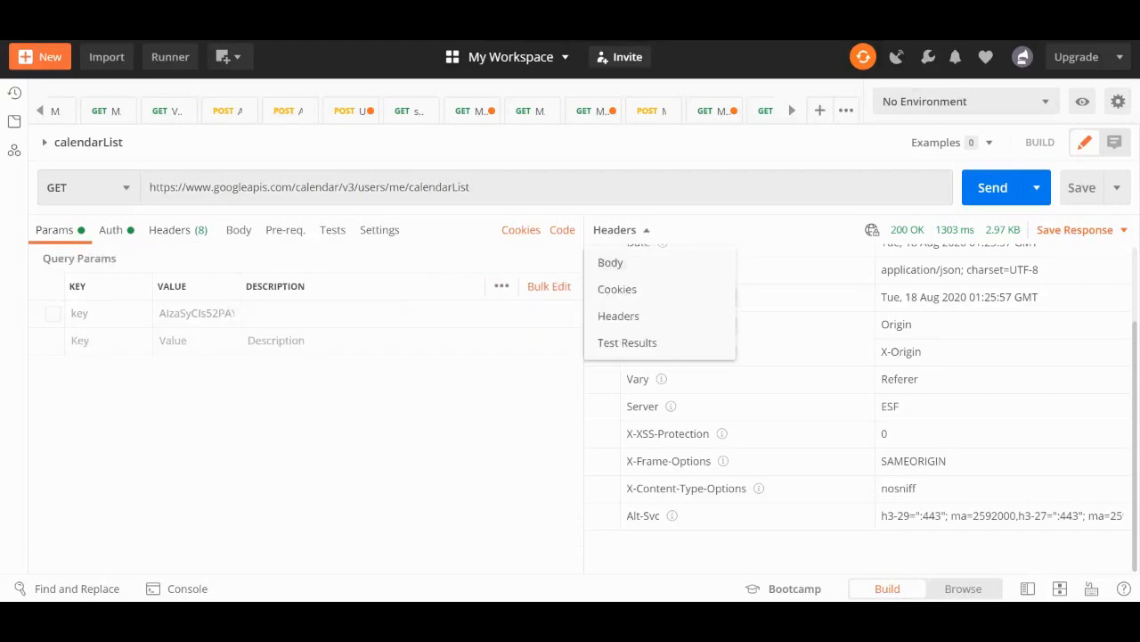
left_click(610, 262)
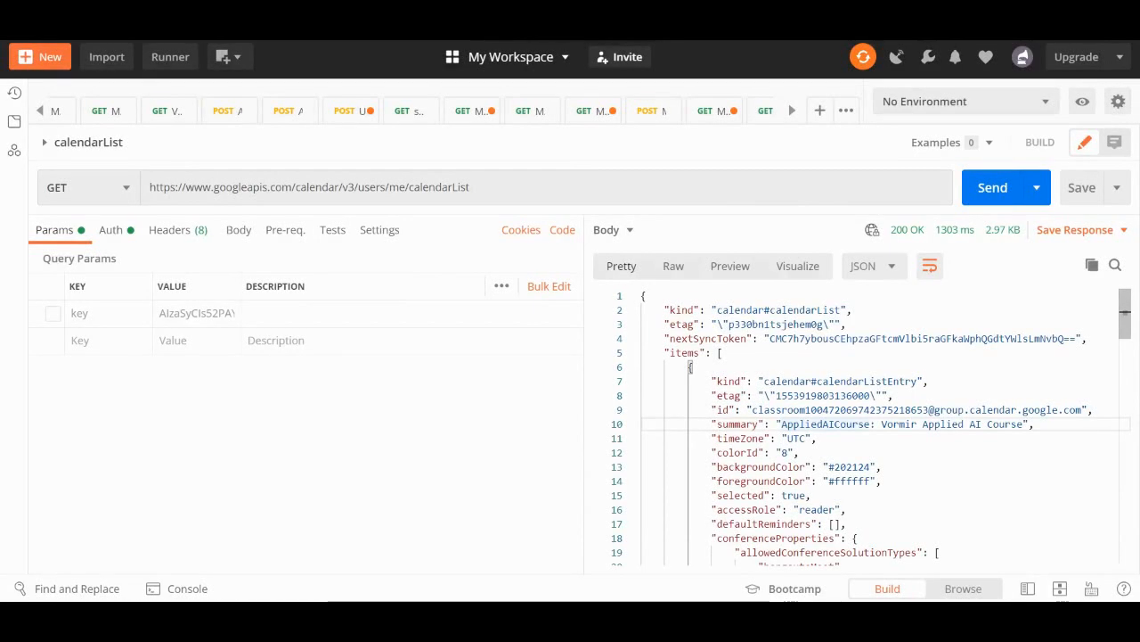
Switch to JMeter and add a Response Assertion named "Response Code Assertion" to Calendar Request1
key("alt+Tab")
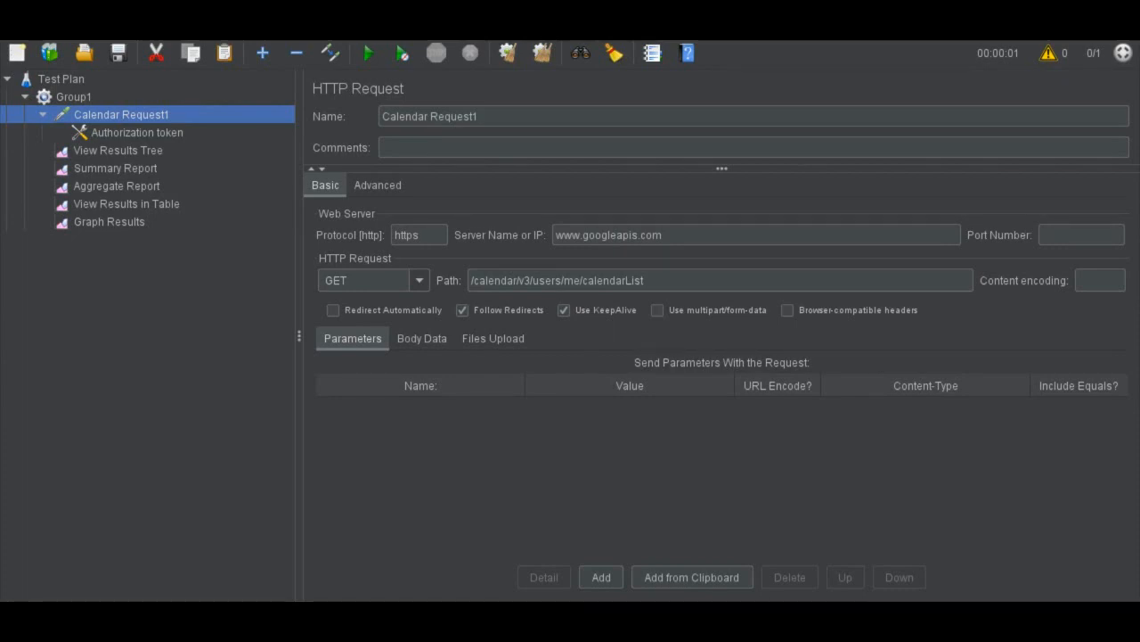
right_click(151, 114)
mouse_move(179, 123)
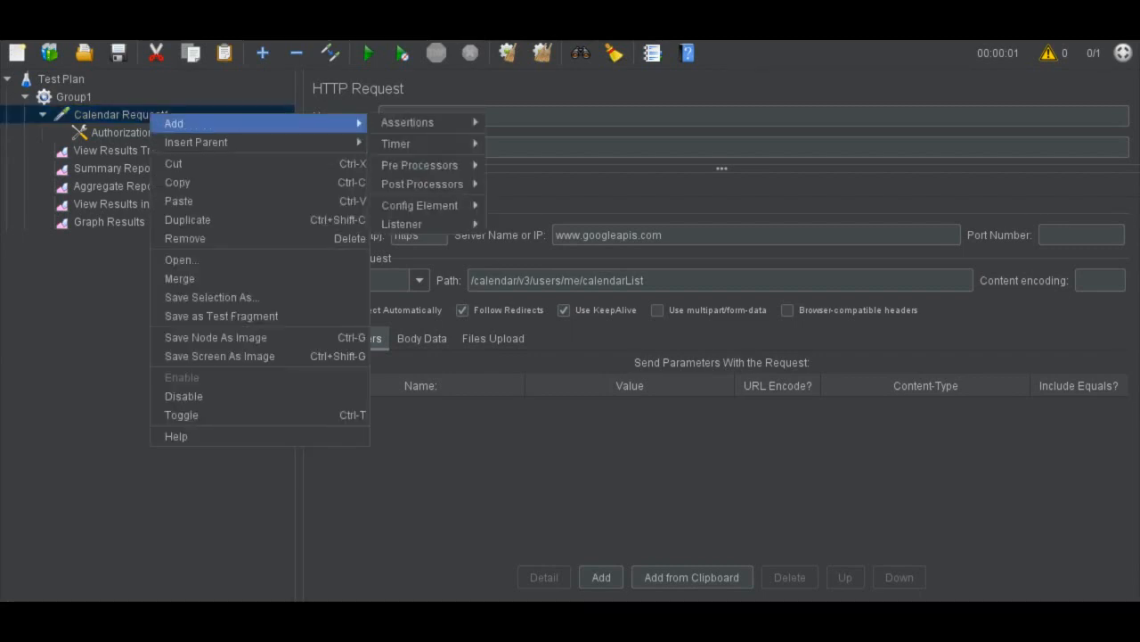
mouse_move(410, 122)
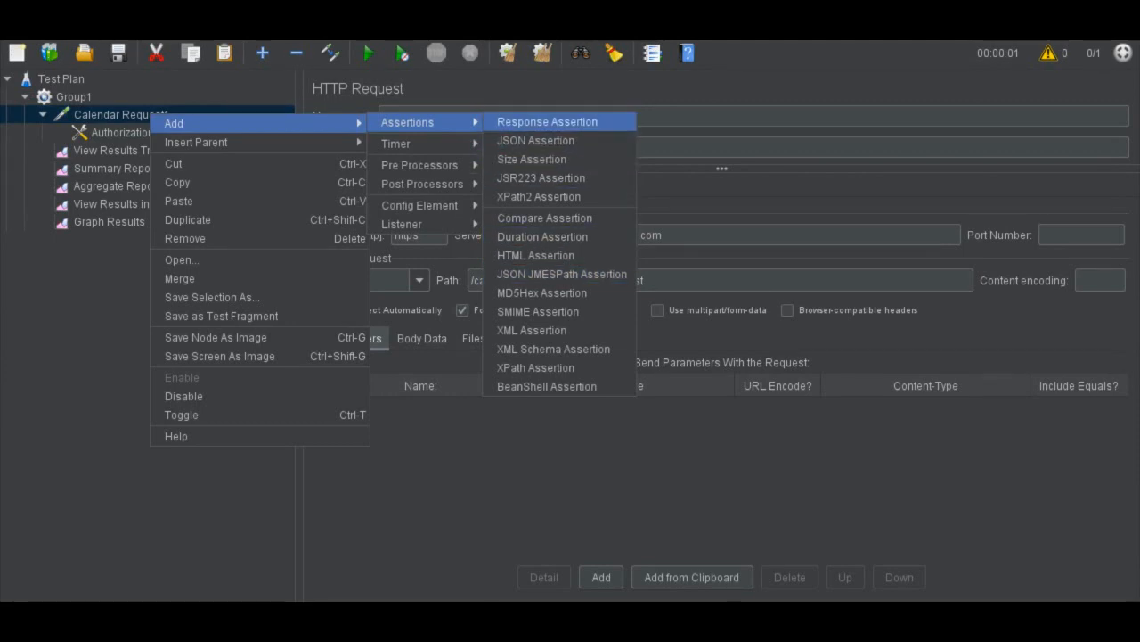
left_click(547, 121)
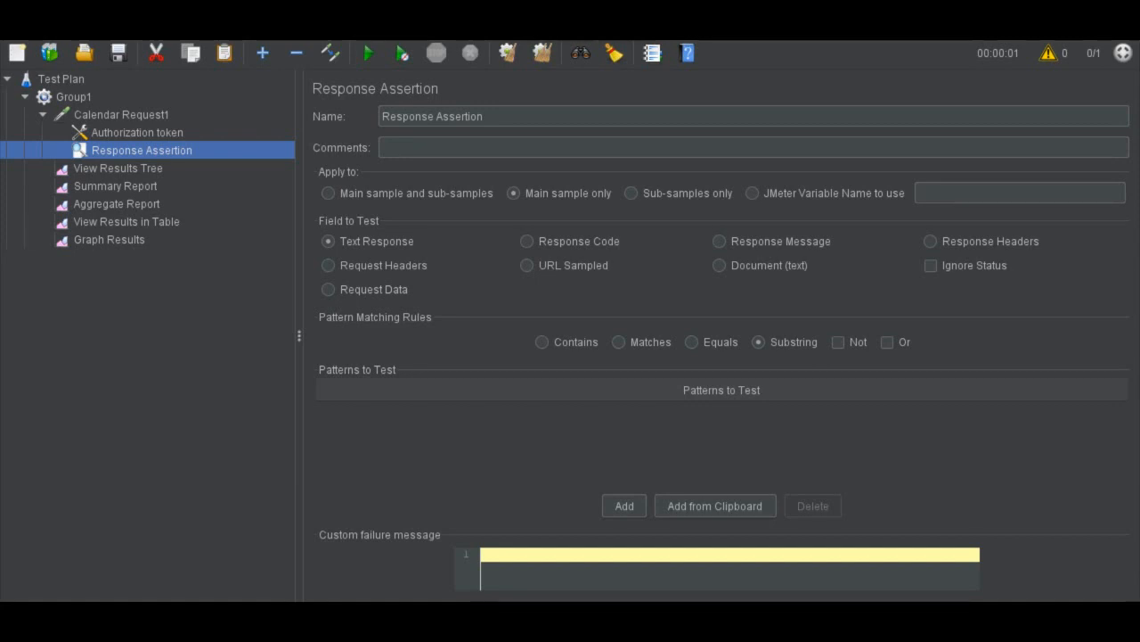
left_click(438, 116)
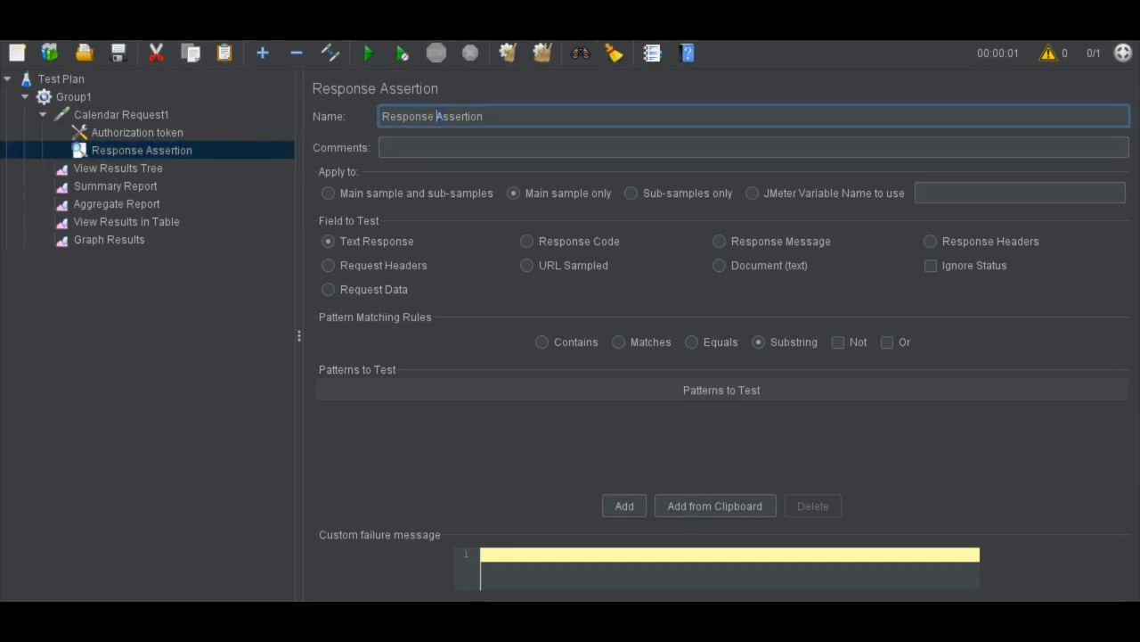
type("Code")
Set the assertion to test that the Response Code contains the pattern 200, and save the test plan
left_click(527, 241)
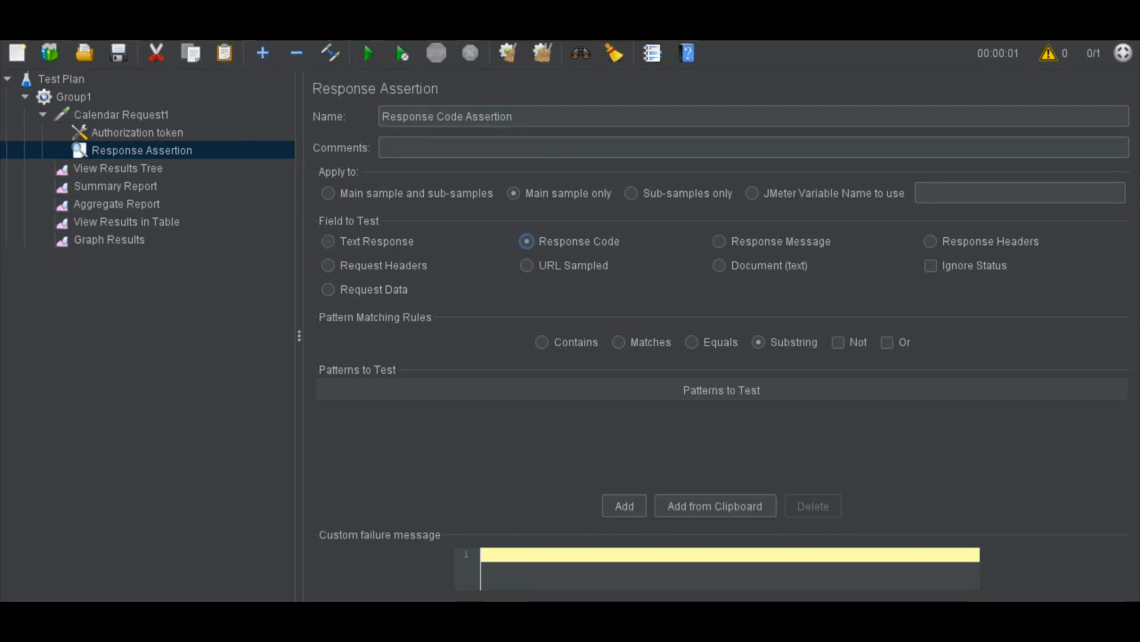
left_click(542, 342)
left_click(625, 505)
double_click(717, 418)
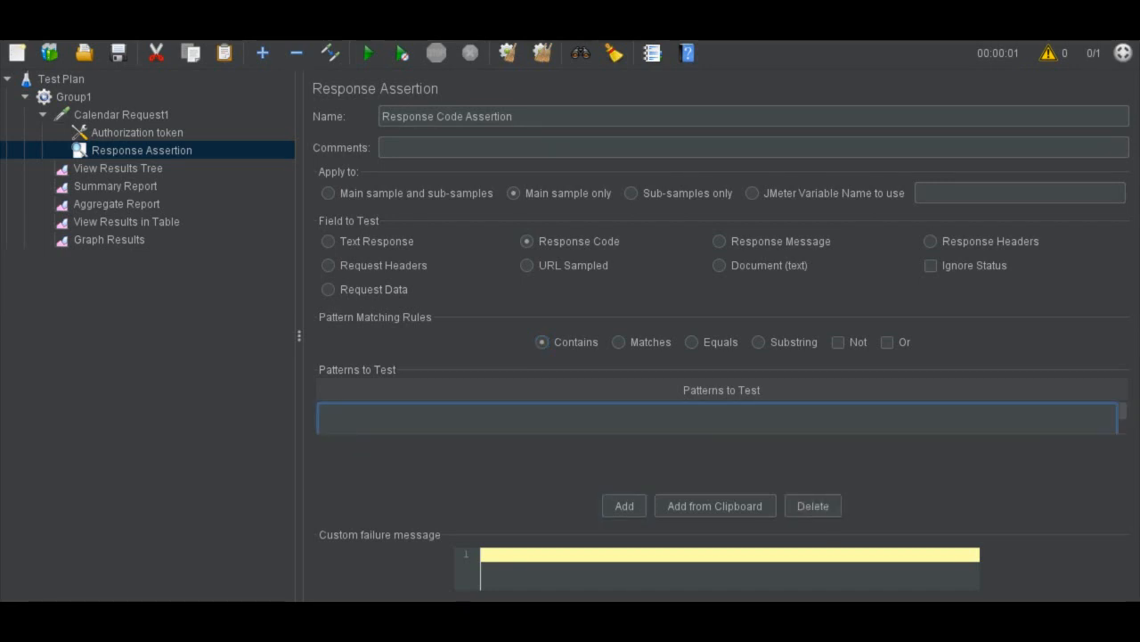
type("200")
key("ctrl+s")
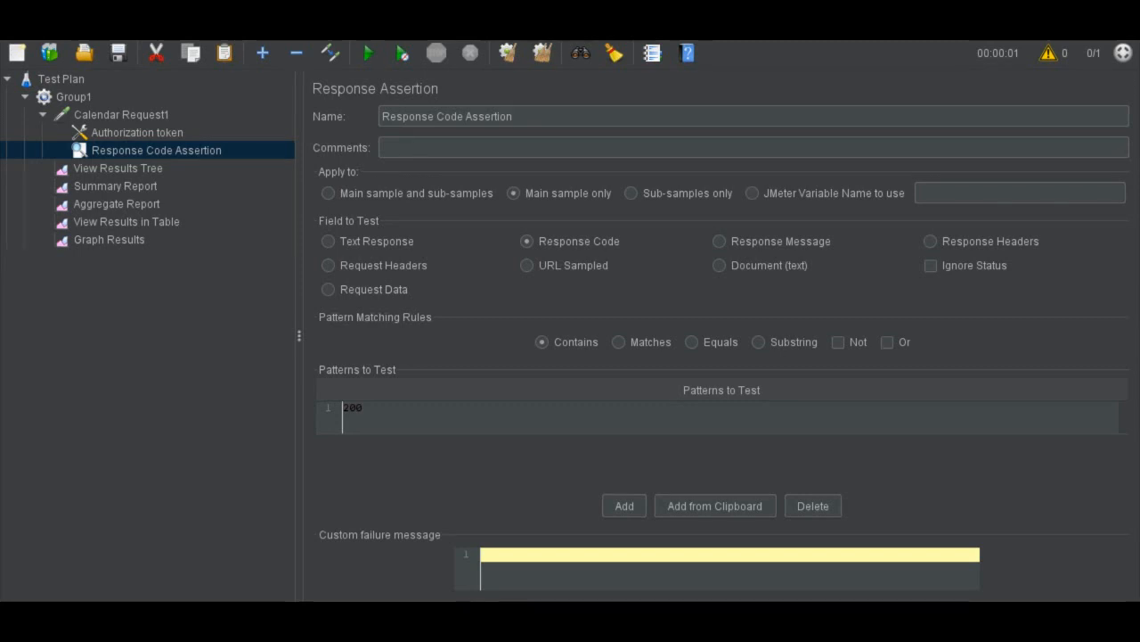
Add another Response Assertion to Calendar Request1 and name it "Response Header Assertion"
left_click(121, 115)
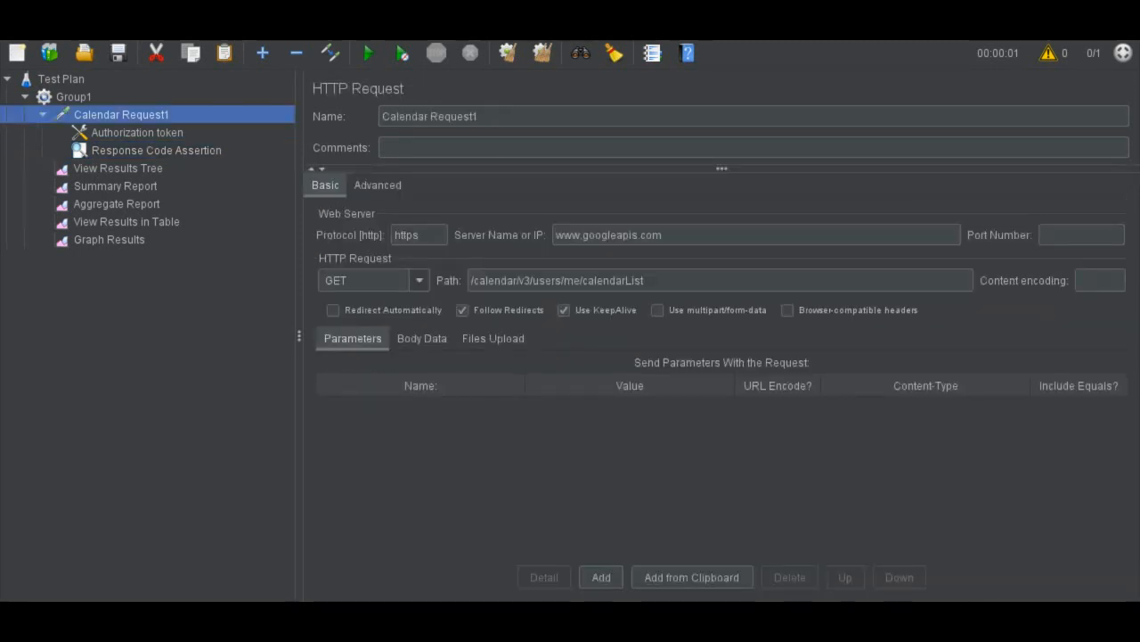
right_click(150, 116)
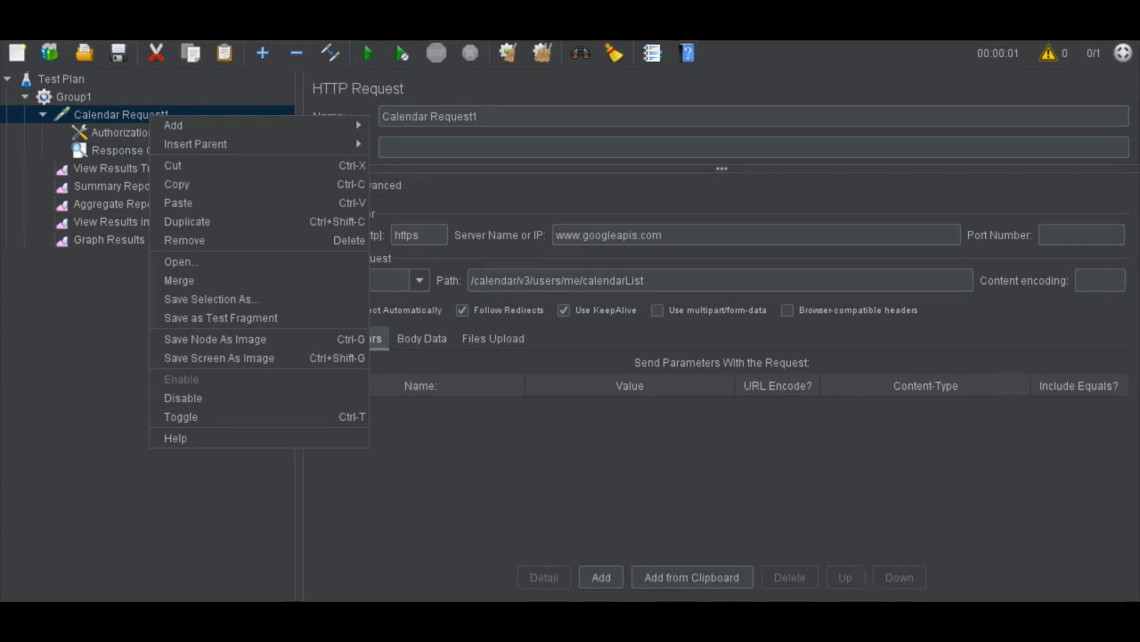
mouse_move(178, 125)
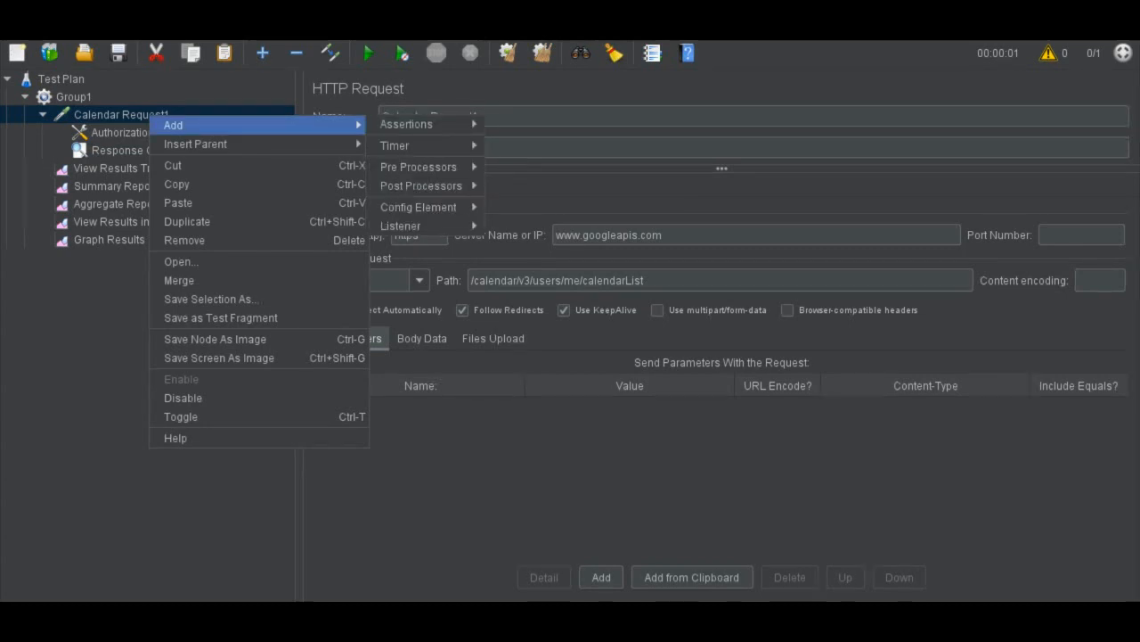
mouse_move(418, 124)
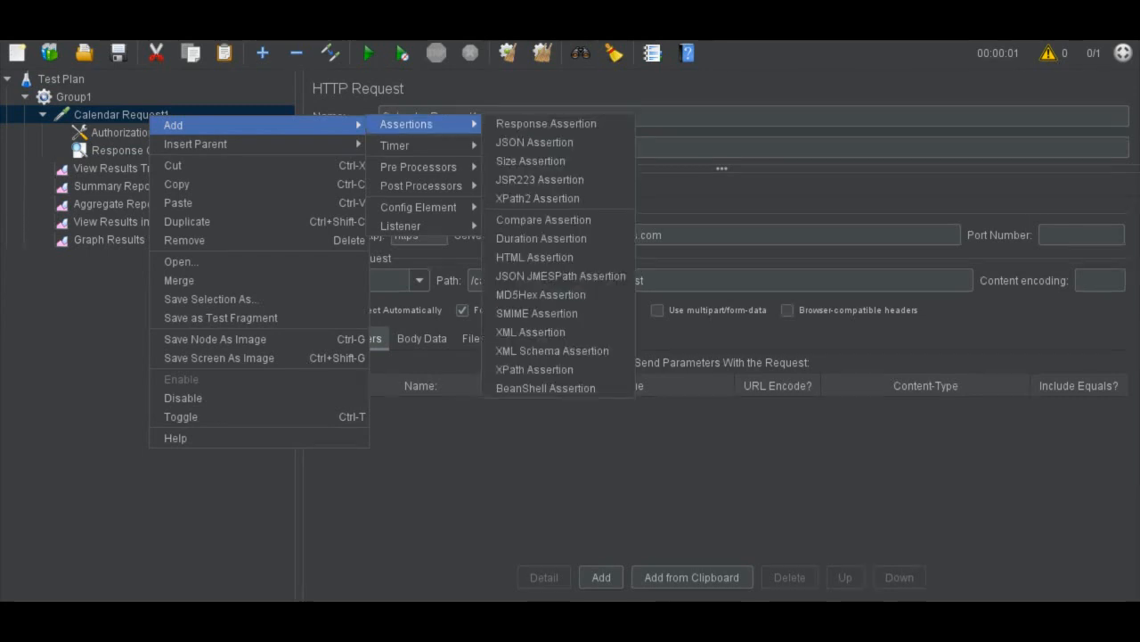
left_click(545, 124)
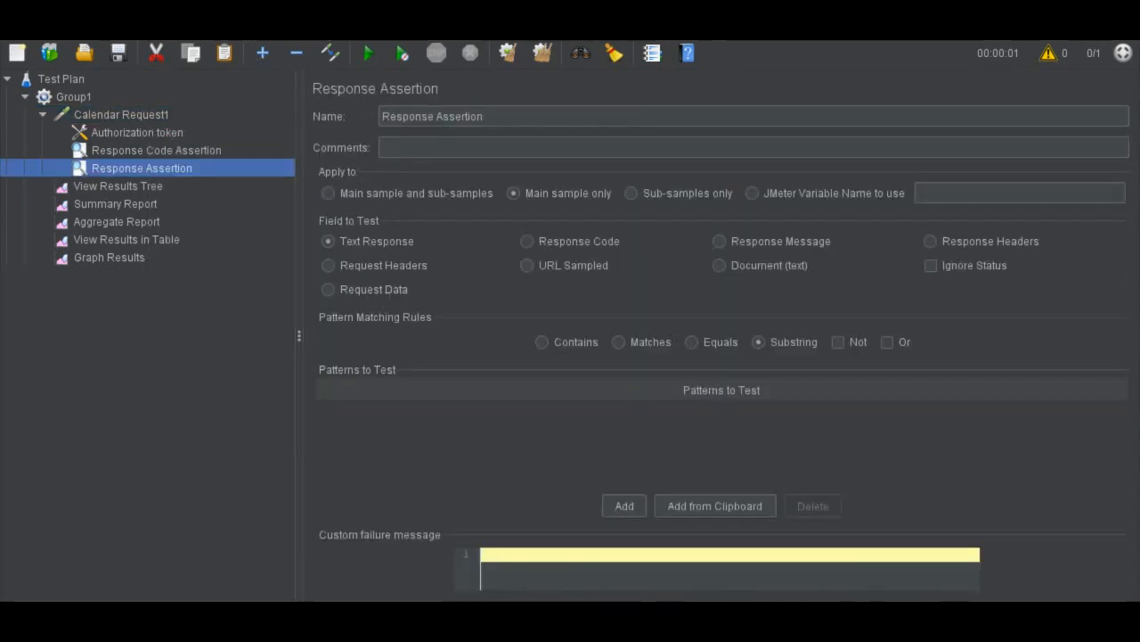
left_click(436, 116)
type("Header")
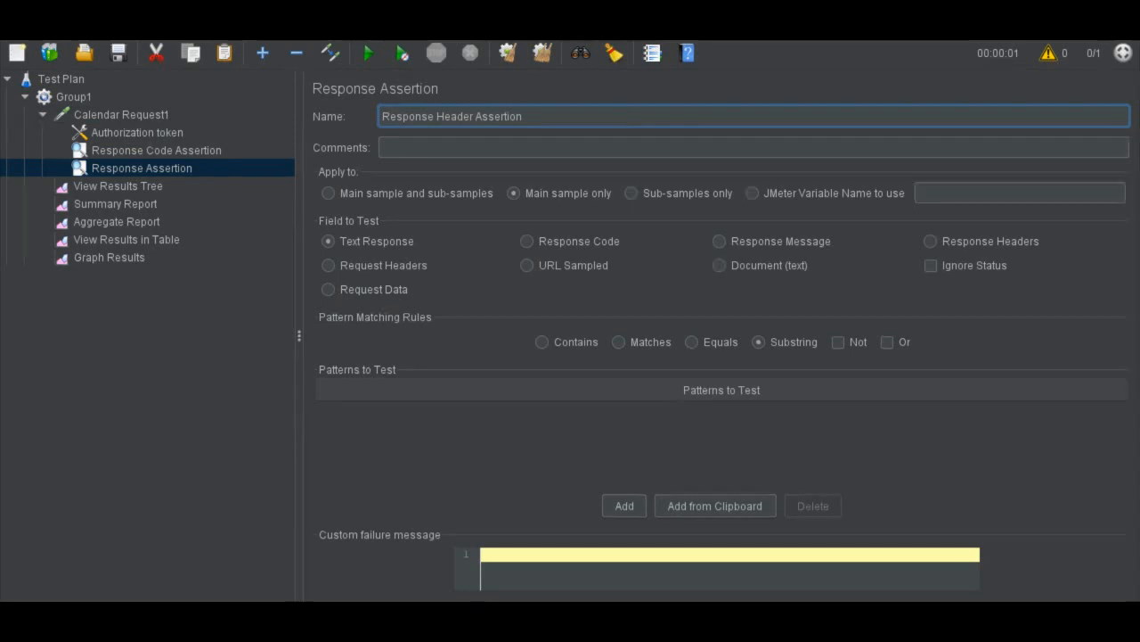
Set the header assertion to test that Response Headers contain "Content-Type: application/json; charset=UTF-8", and save the test plan
left_click(930, 240)
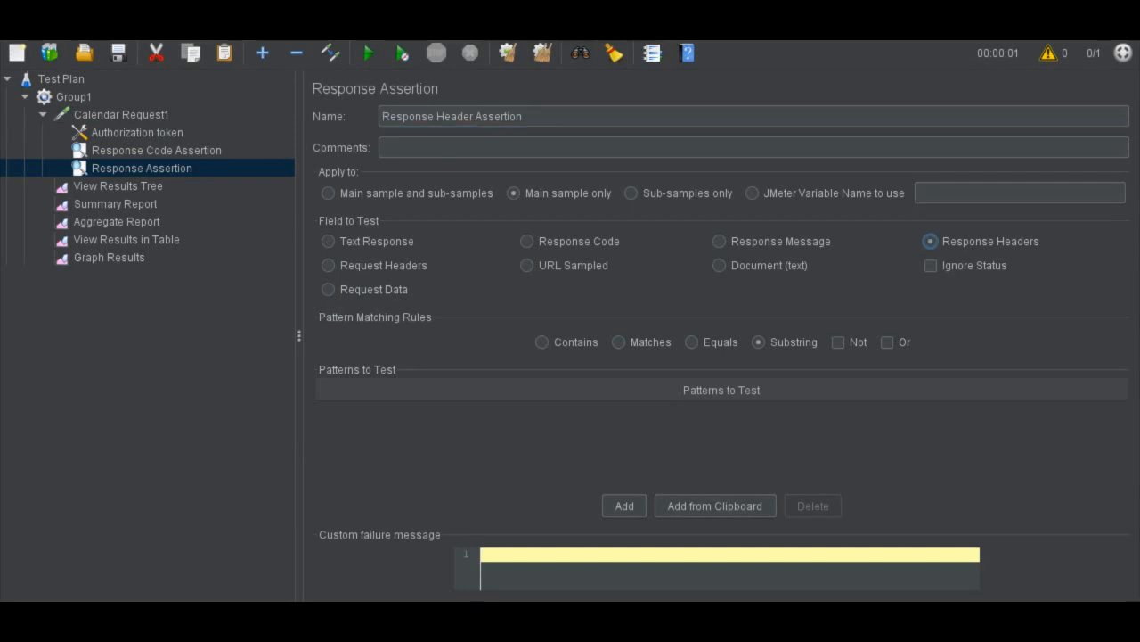
left_click(542, 342)
left_click(624, 506)
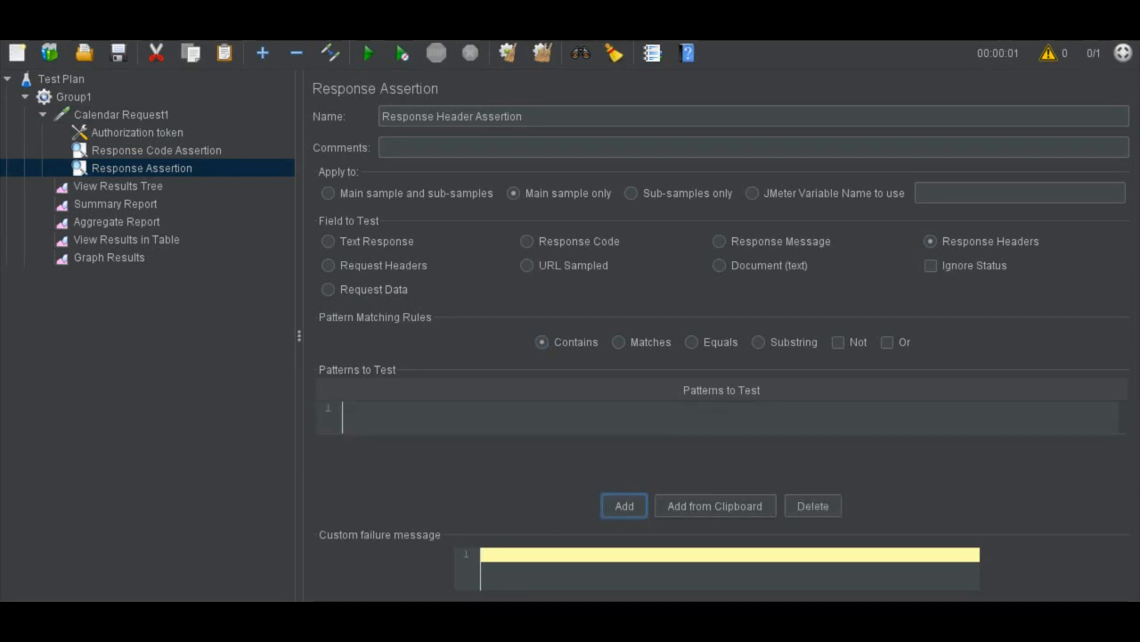
double_click(717, 417)
type("Content-Type: application/json; charset=UTF-8")
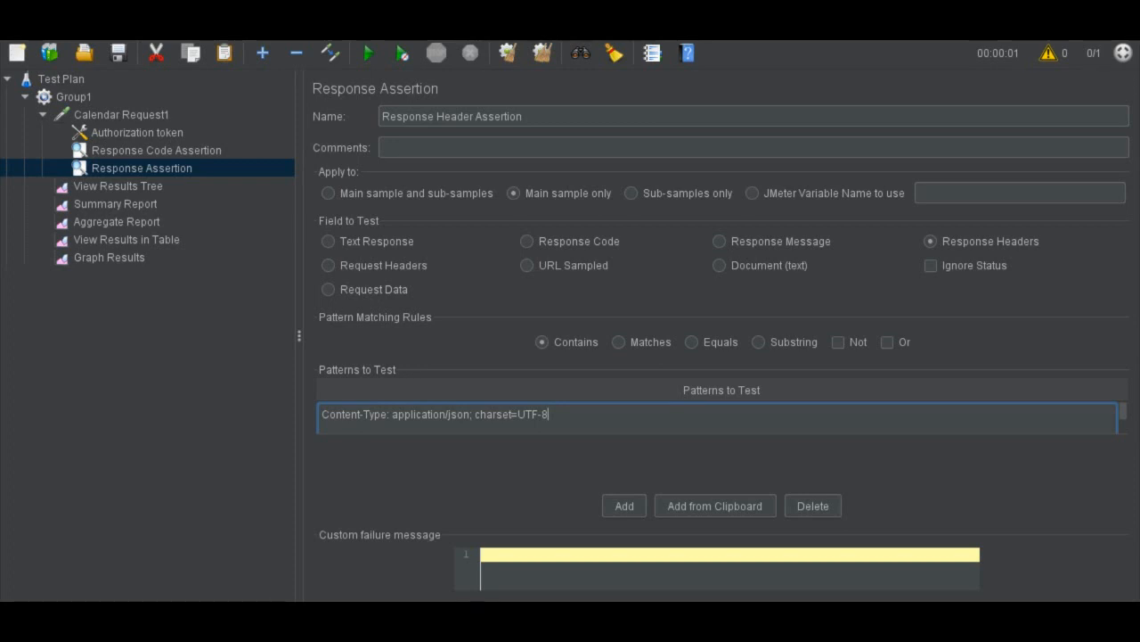
key("ctrl+s")
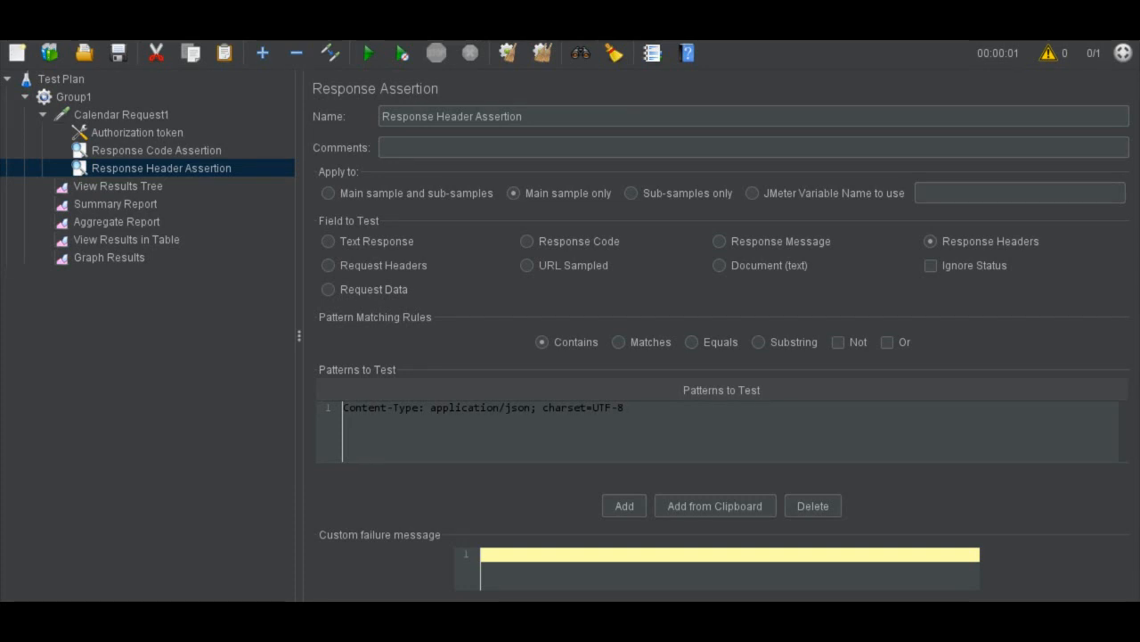
Open the Authorization token header manager, then refresh the access token in Google's OAuth 2.0 Playground and copy it
left_click(138, 133)
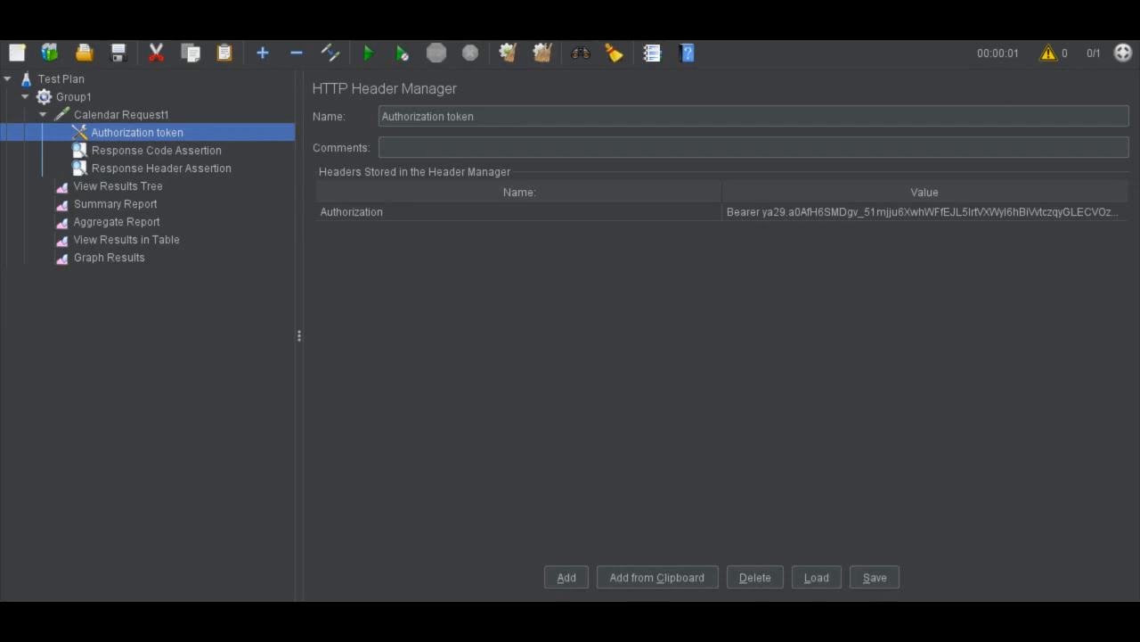
key("alt+Tab")
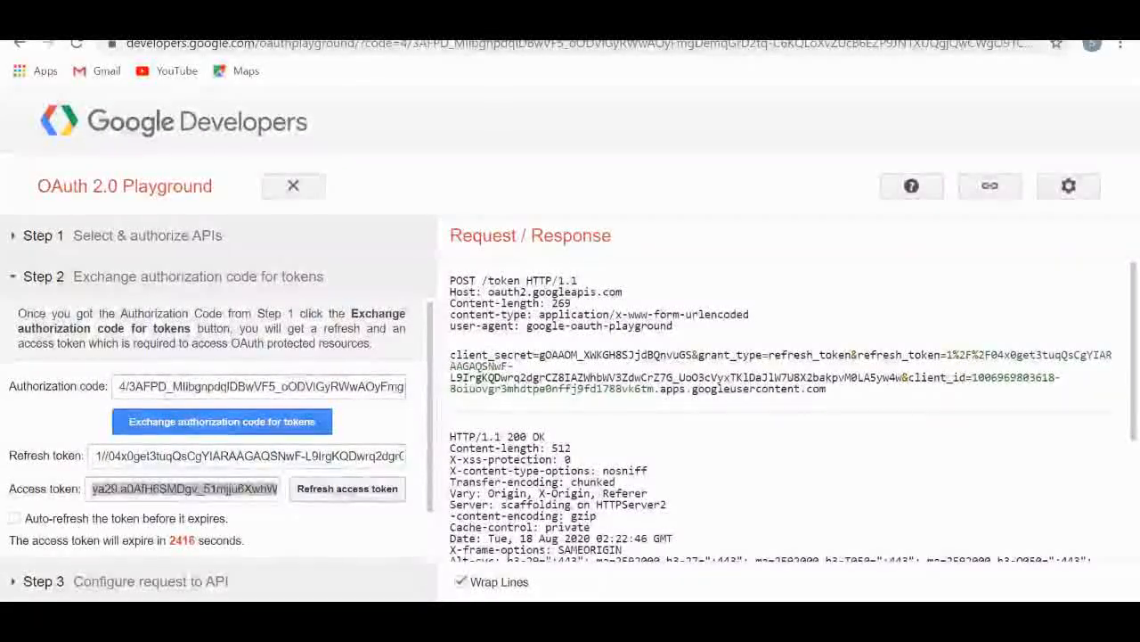
left_click(347, 489)
triple_click(186, 489)
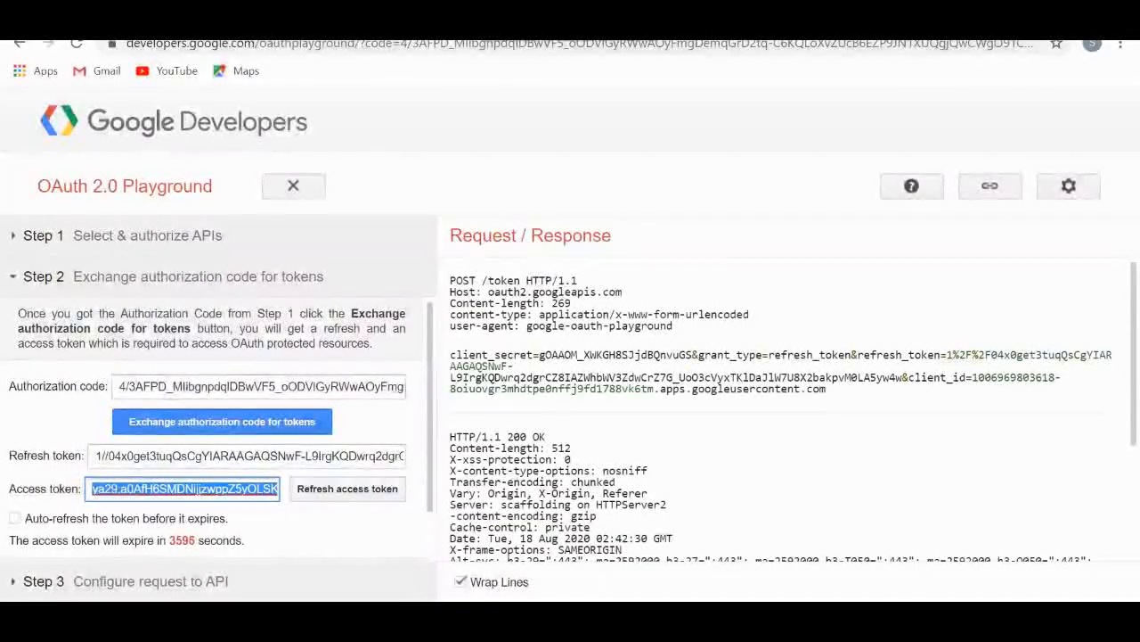
Back in JMeter, replace the Authorization header's value with Bearer followed by the new access token
key("alt+Tab")
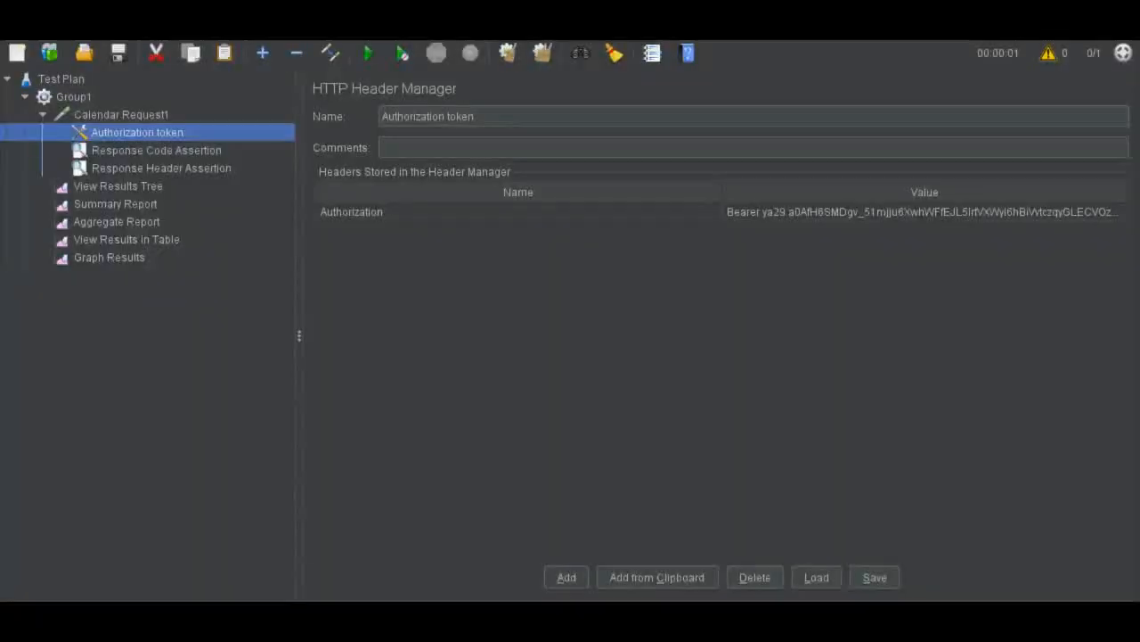
double_click(848, 212)
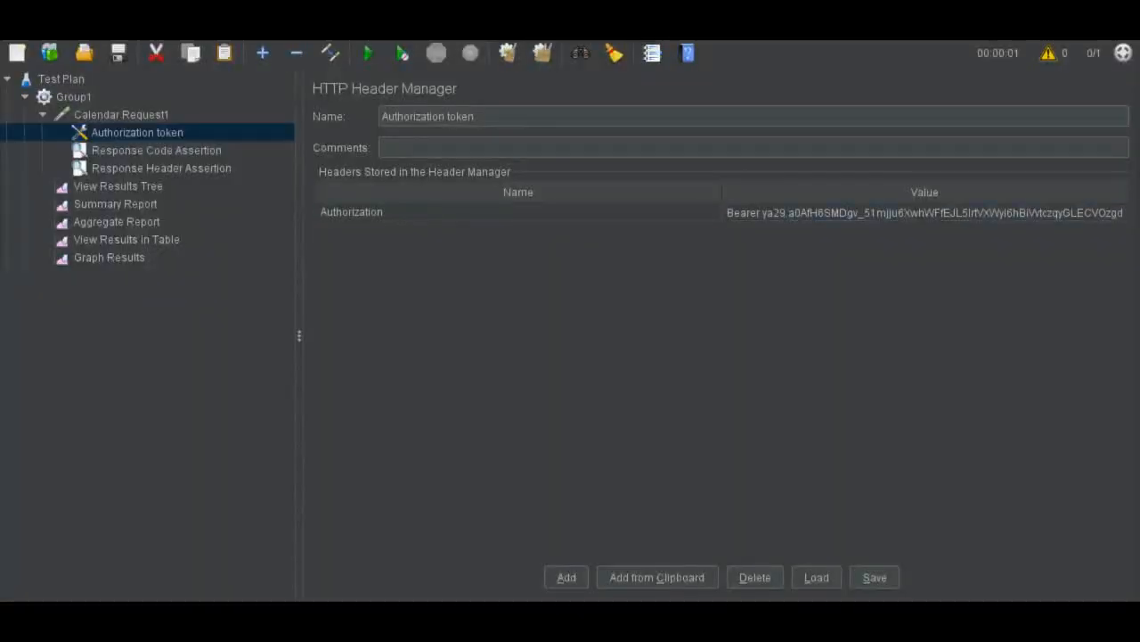
key("shift+Home")
key("shift+End")
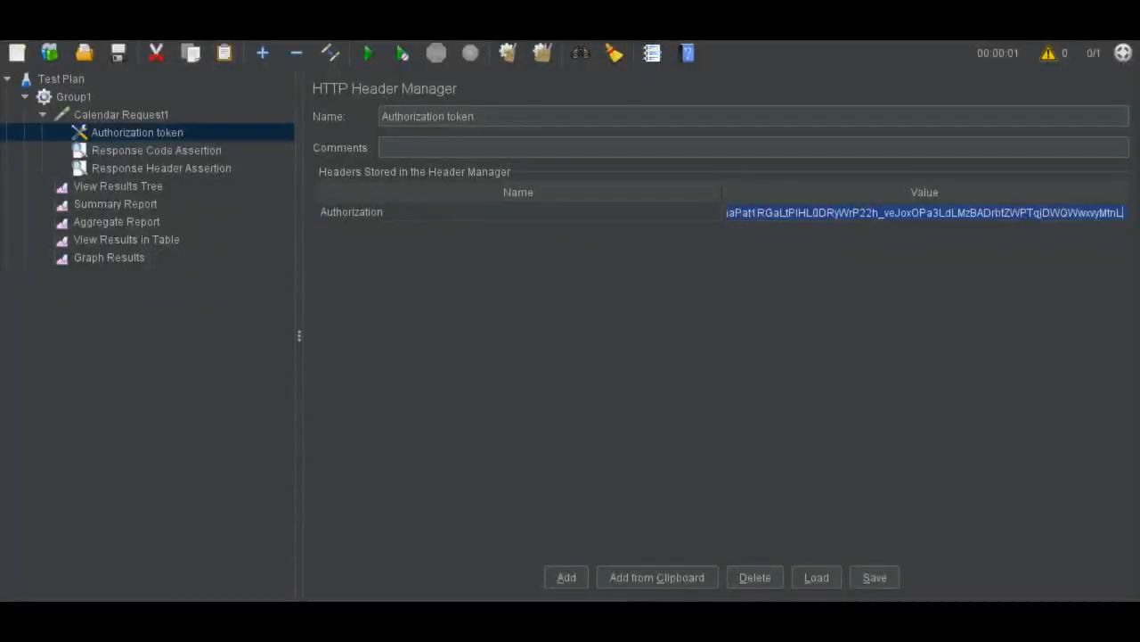
key("BackSpace")
key("ctrl+v")
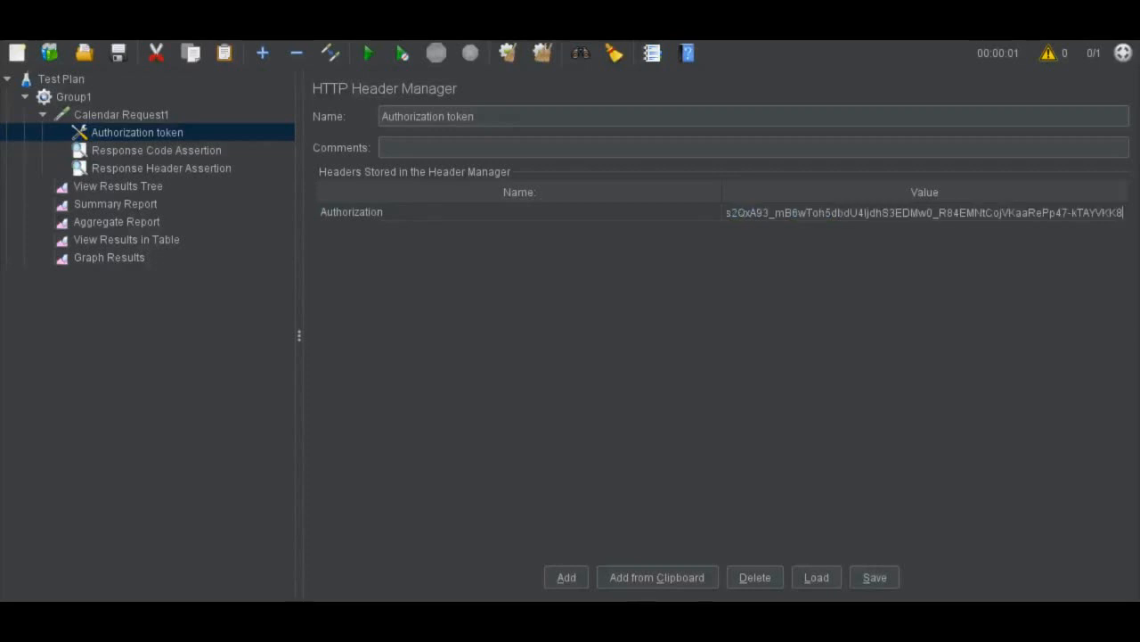
key("Return")
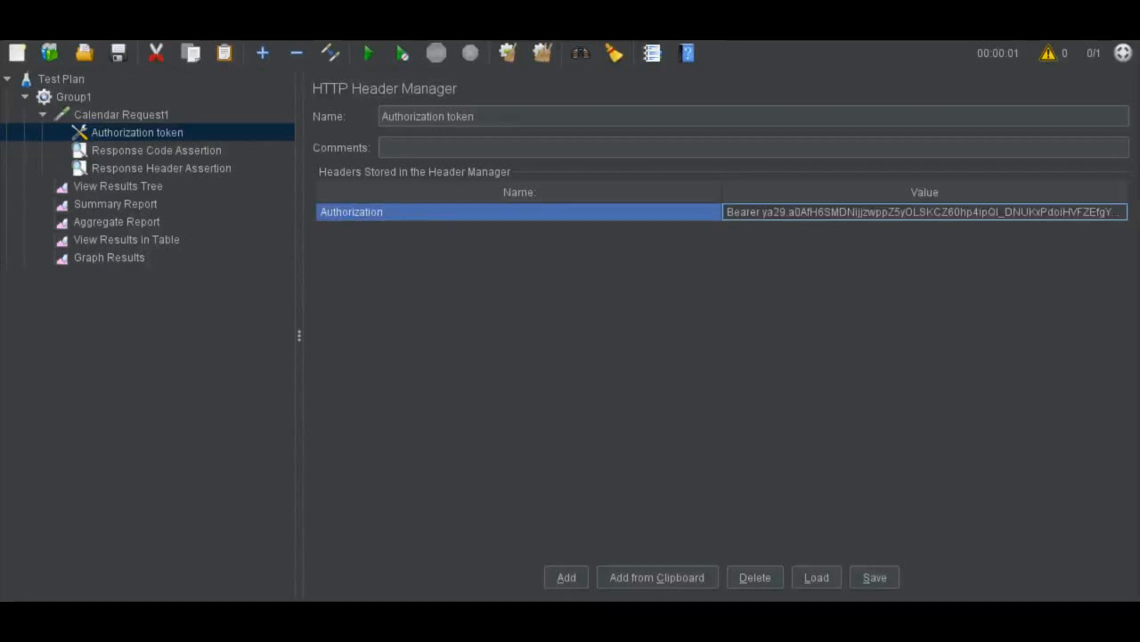
Set the number of threads (users) in the Group1 thread group to 10
left_click(121, 115)
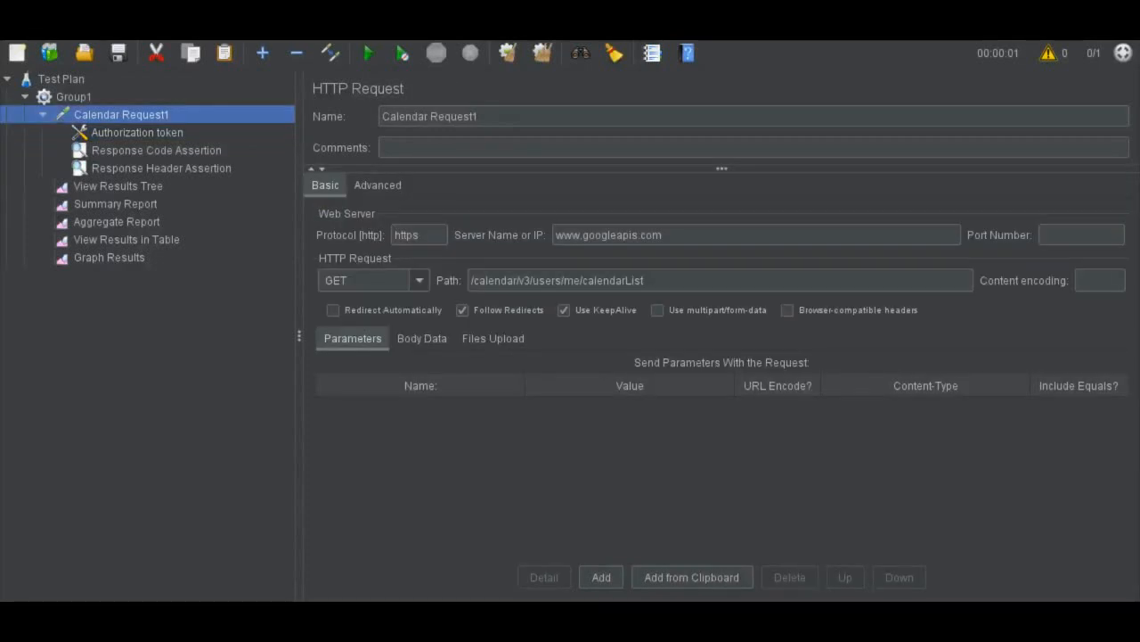
left_click(73, 98)
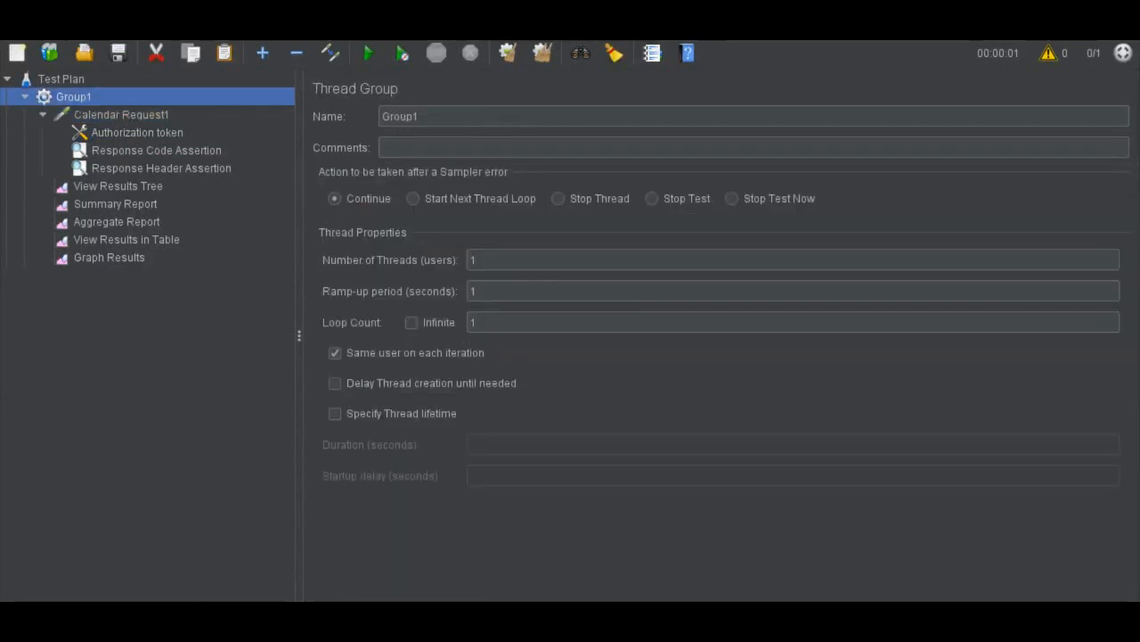
left_click(478, 260)
type("0")
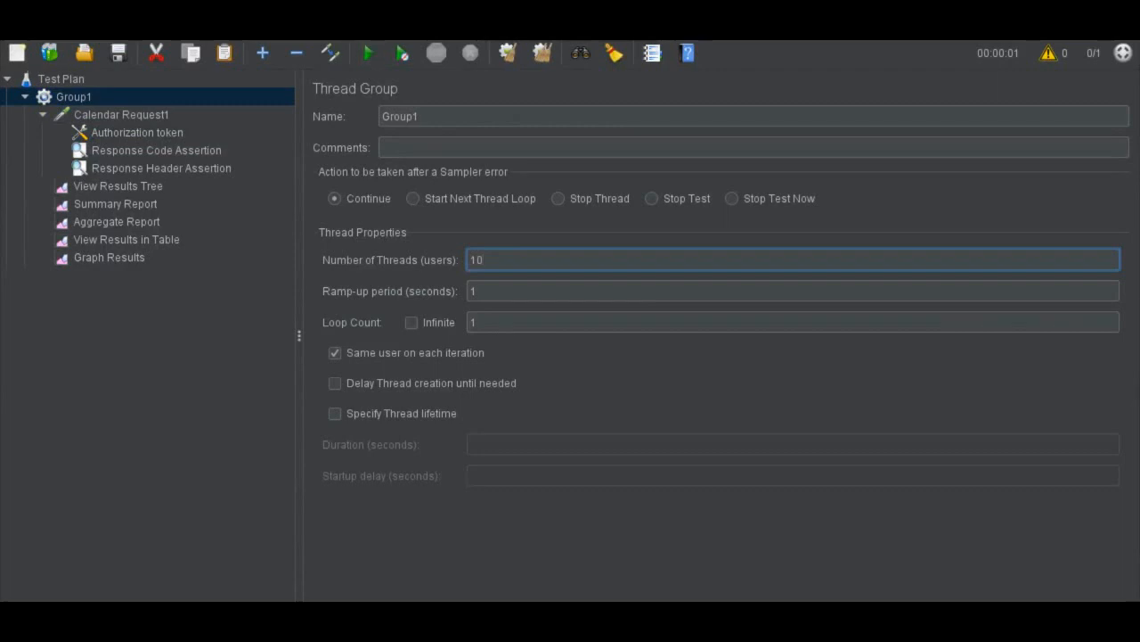
Run the test with View Results Tree open and inspect the first Calendar Request1 sample's response headers
left_click(118, 187)
left_click(369, 54)
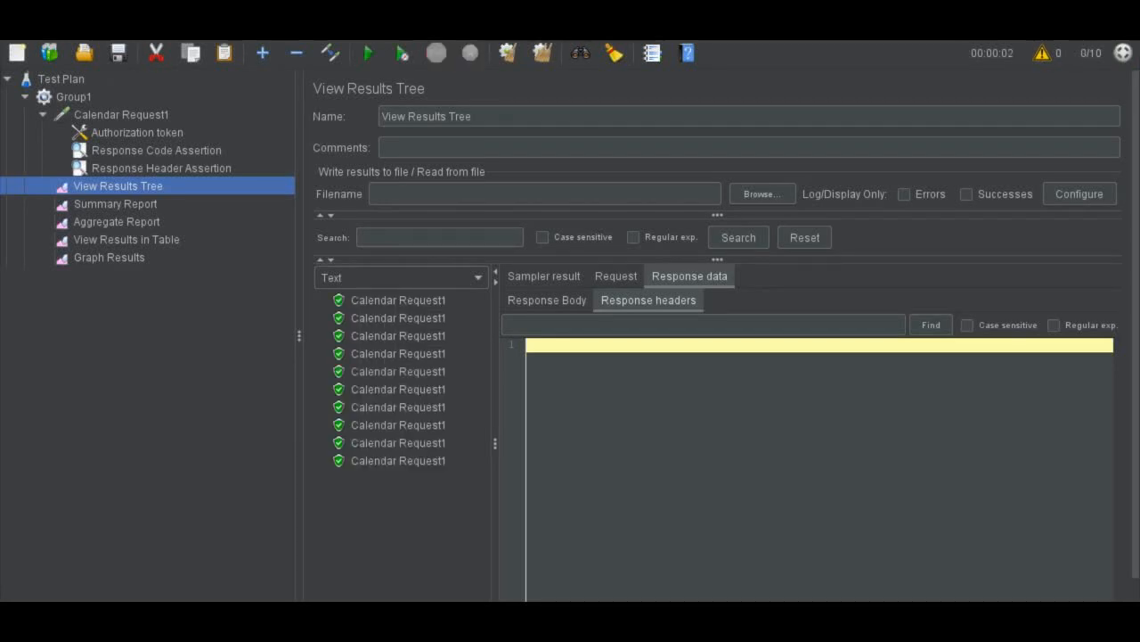
left_click(399, 301)
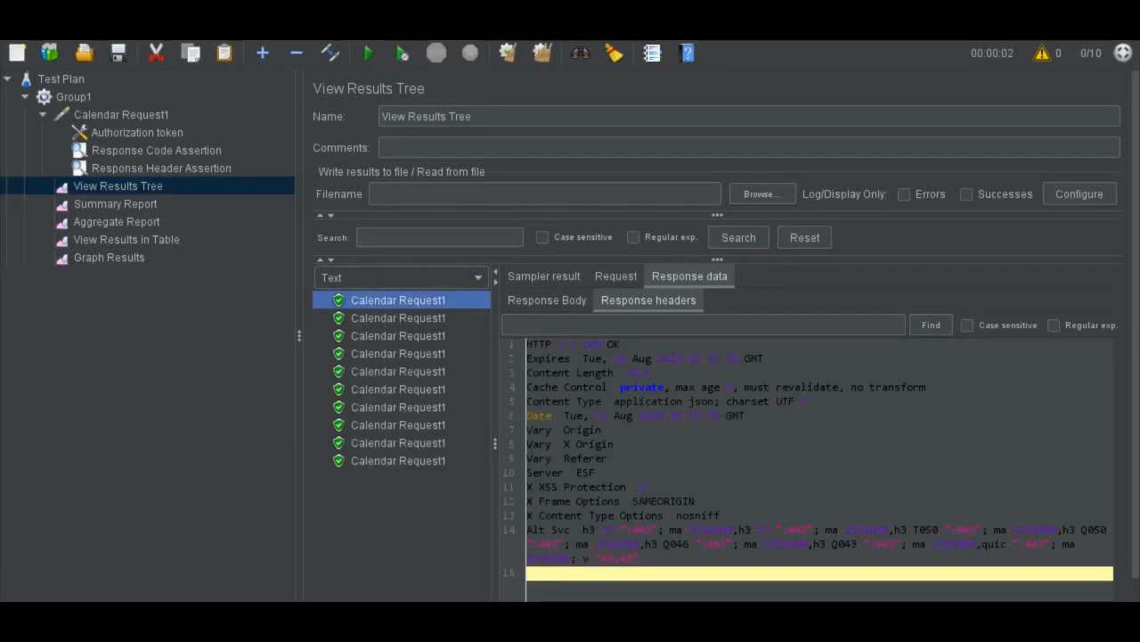
Highlight the full response headers text of the first Calendar Request1 sample for reading
left_click(624, 488)
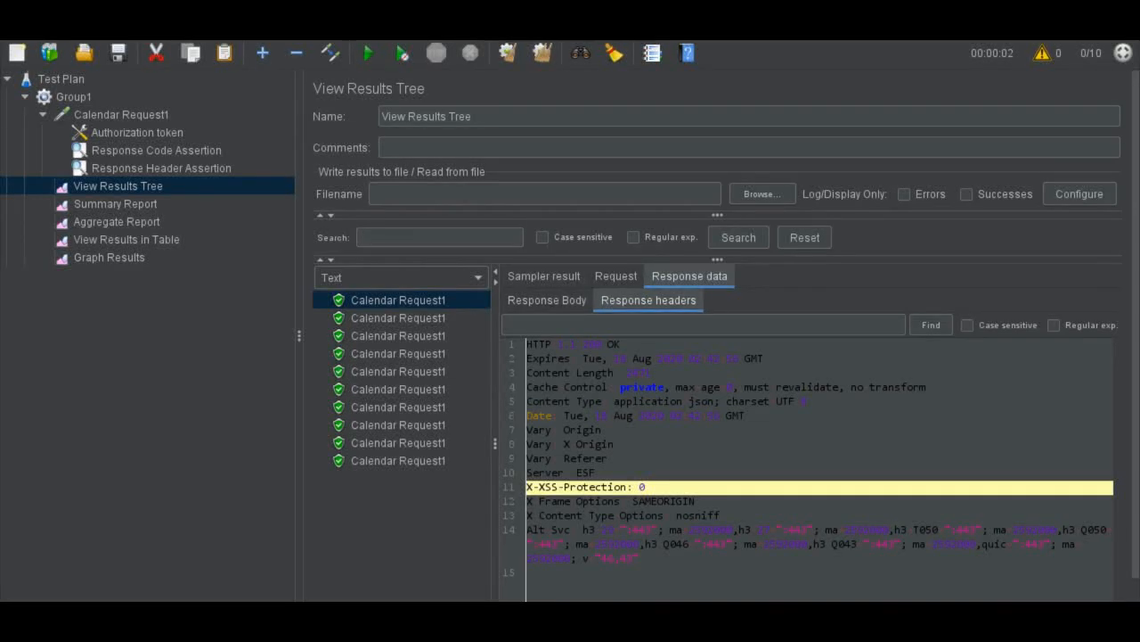
key("ctrl+a")
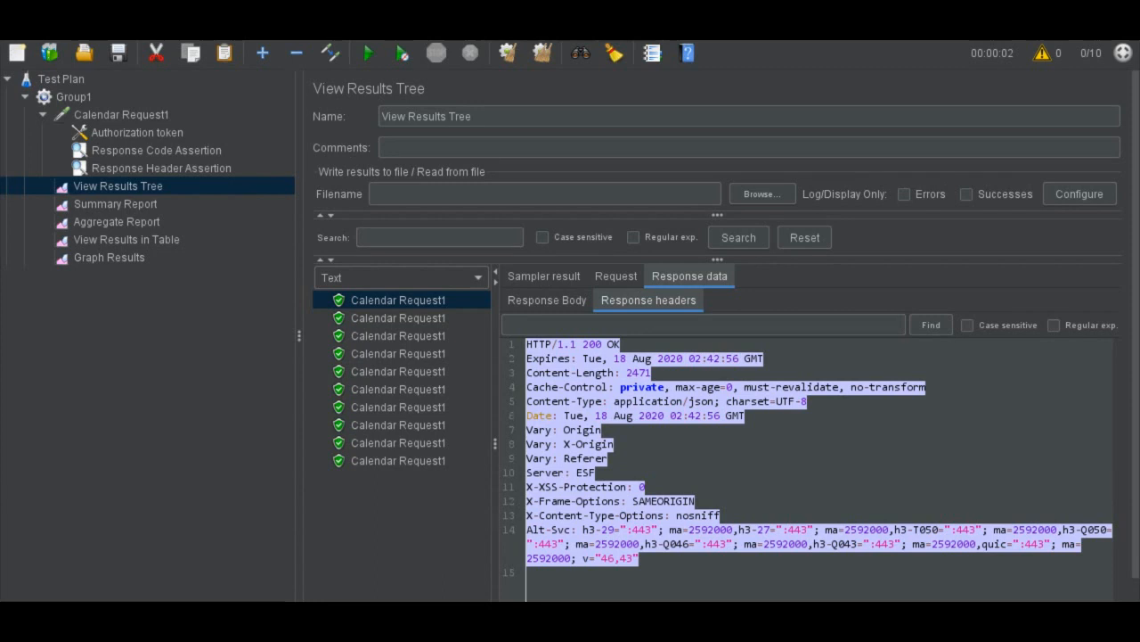
Change the Response Code Assertion's pattern to test to 400 and save the test plan
left_click(156, 151)
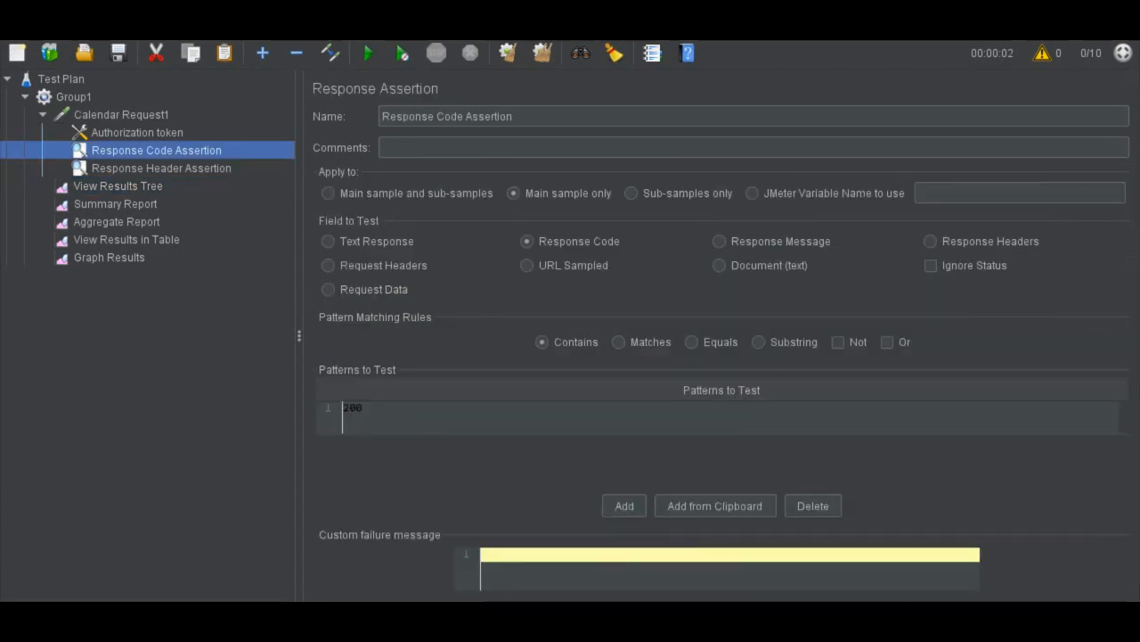
double_click(343, 415)
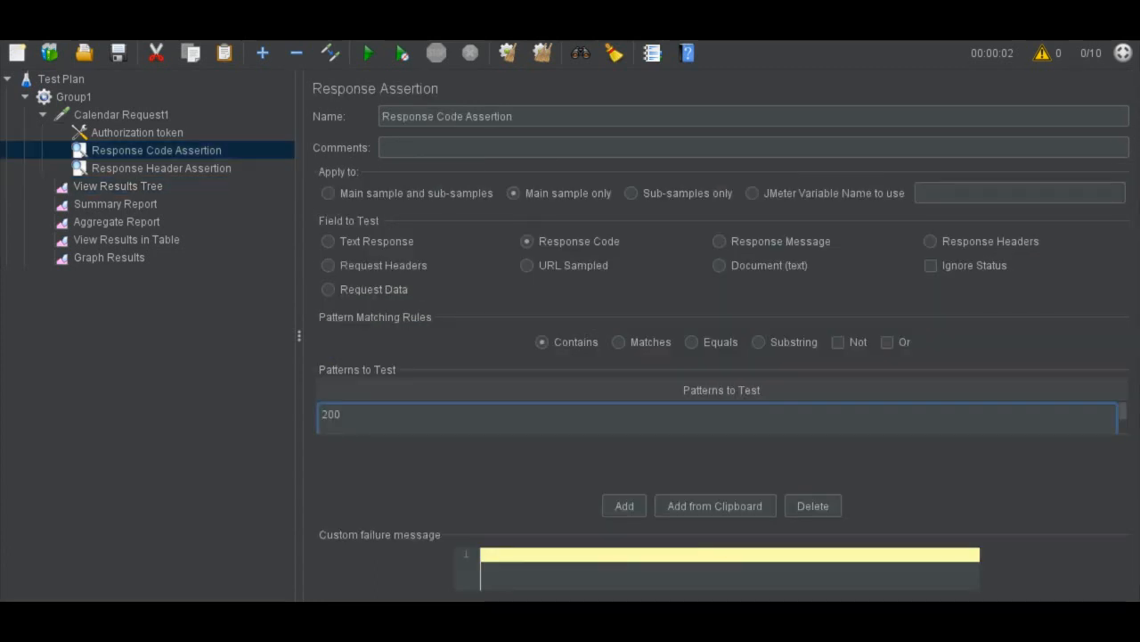
key("BackSpace")
type("4")
key("ctrl+s")
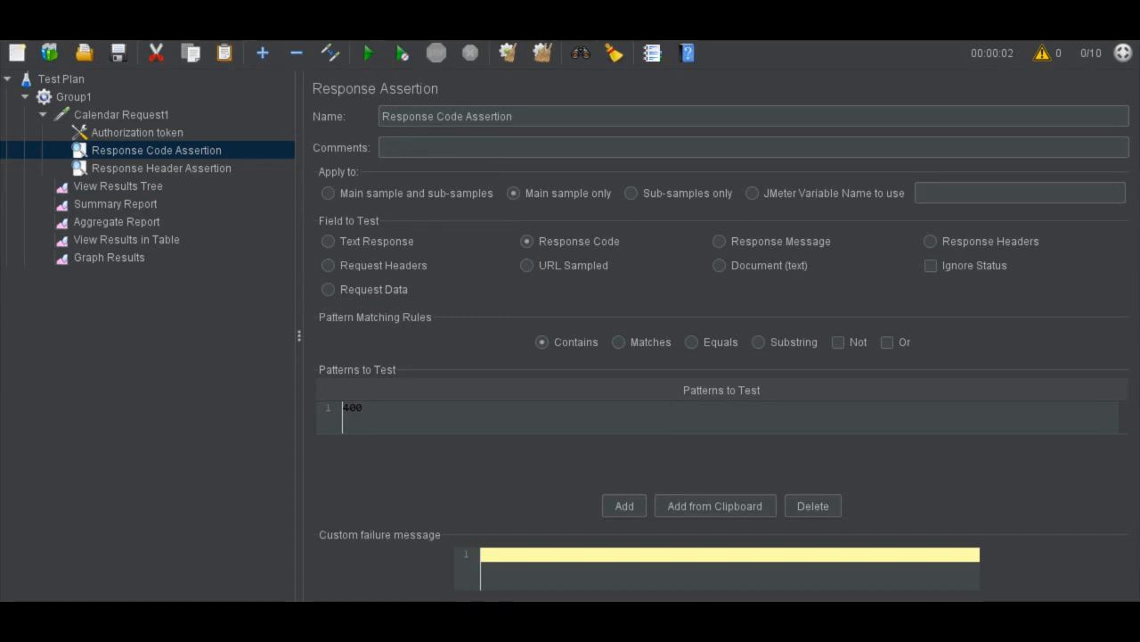
Change the Response Header Assertion's pattern to test to Content-Type: application/json; charset=UTF-9
left_click(162, 169)
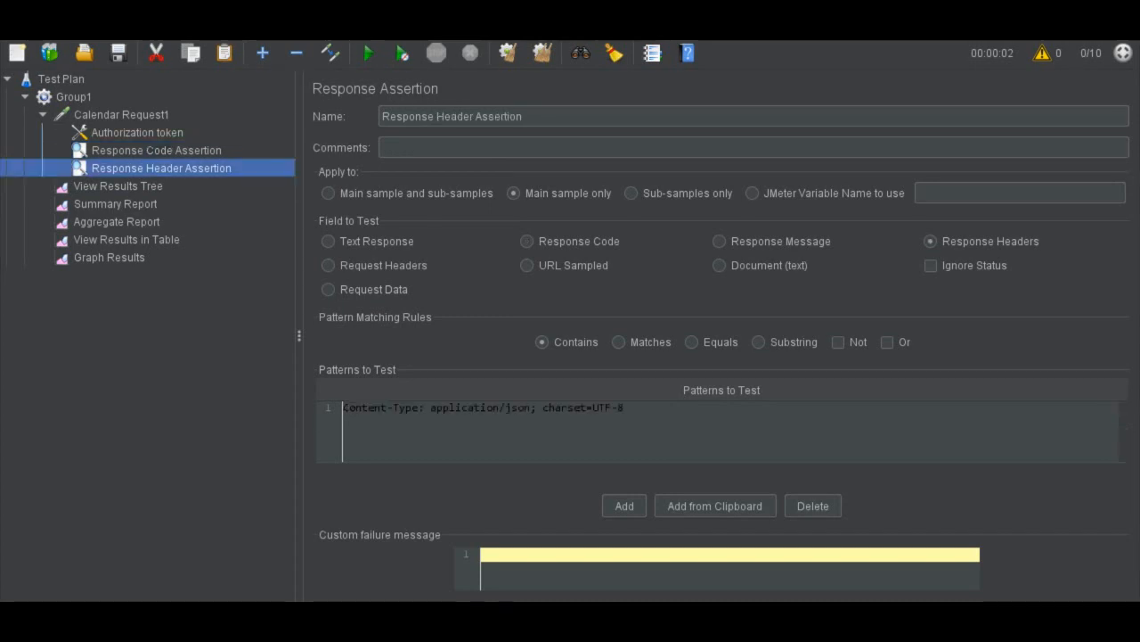
double_click(392, 414)
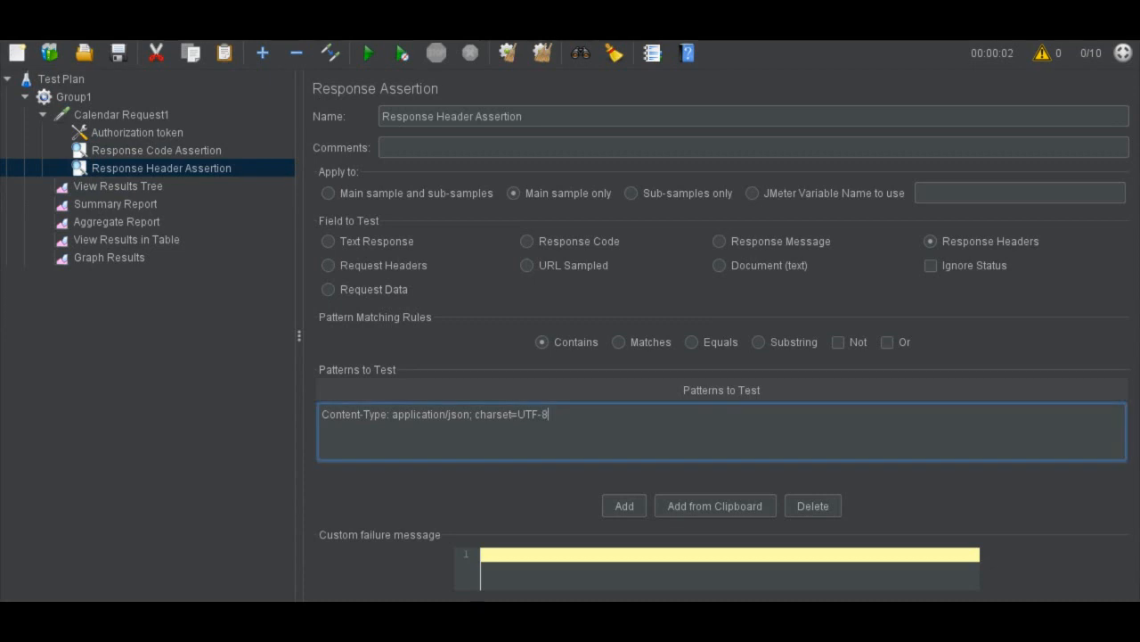
key("BackSpace")
type("9")
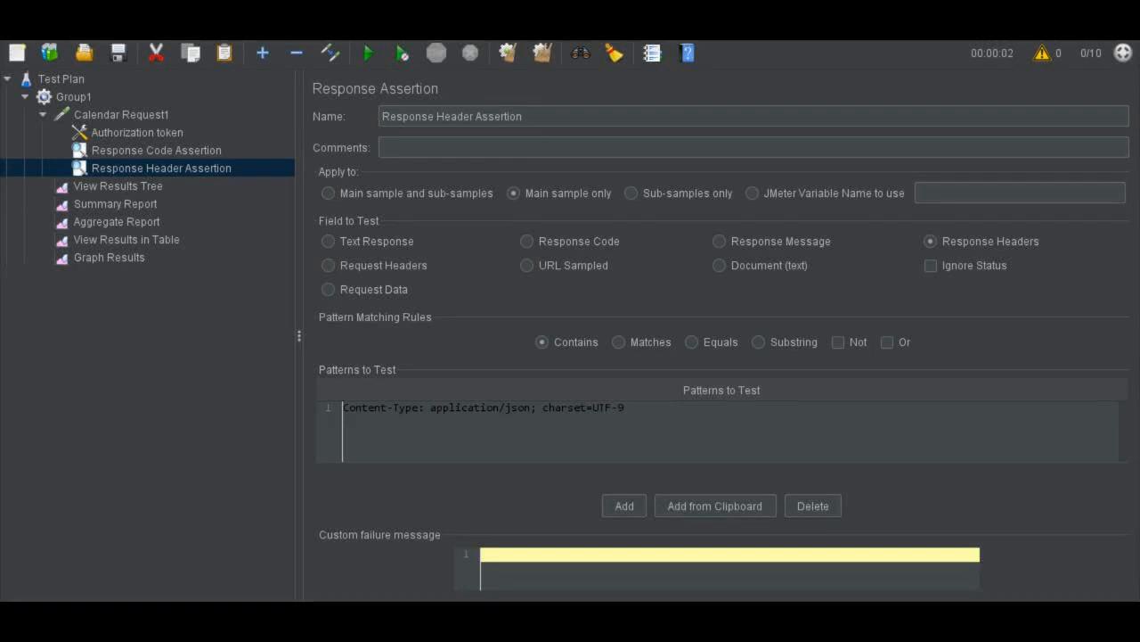
Rerun the test with View Results Tree open and examine the response code and header assertion results under the first failed Calendar Request1 sample
left_click(118, 186)
key("ctrl+r")
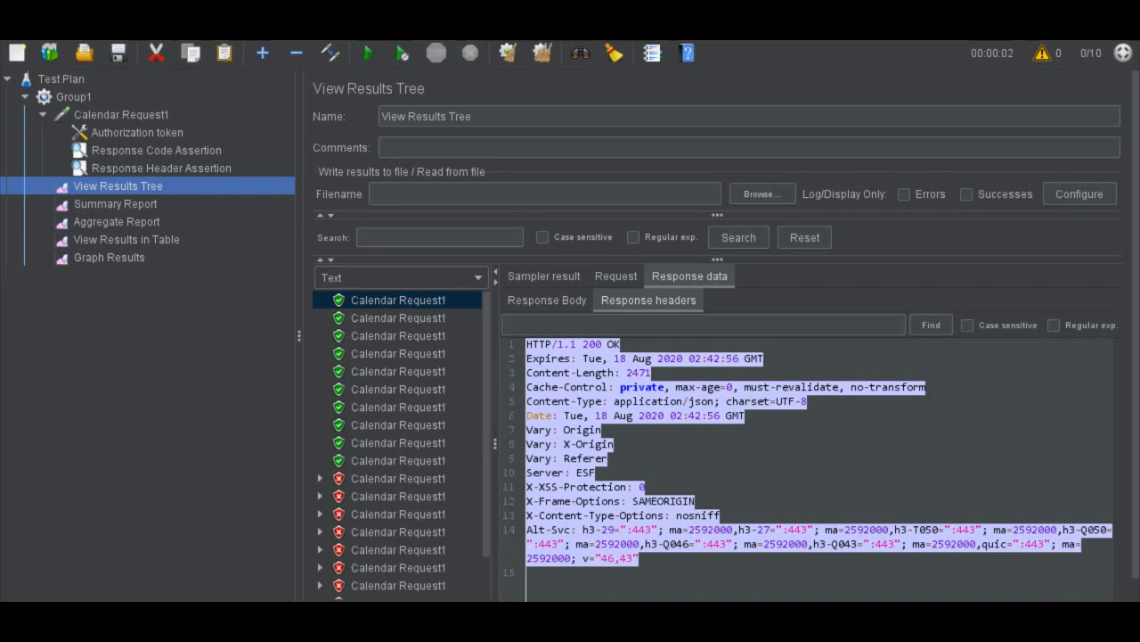
left_click(398, 478)
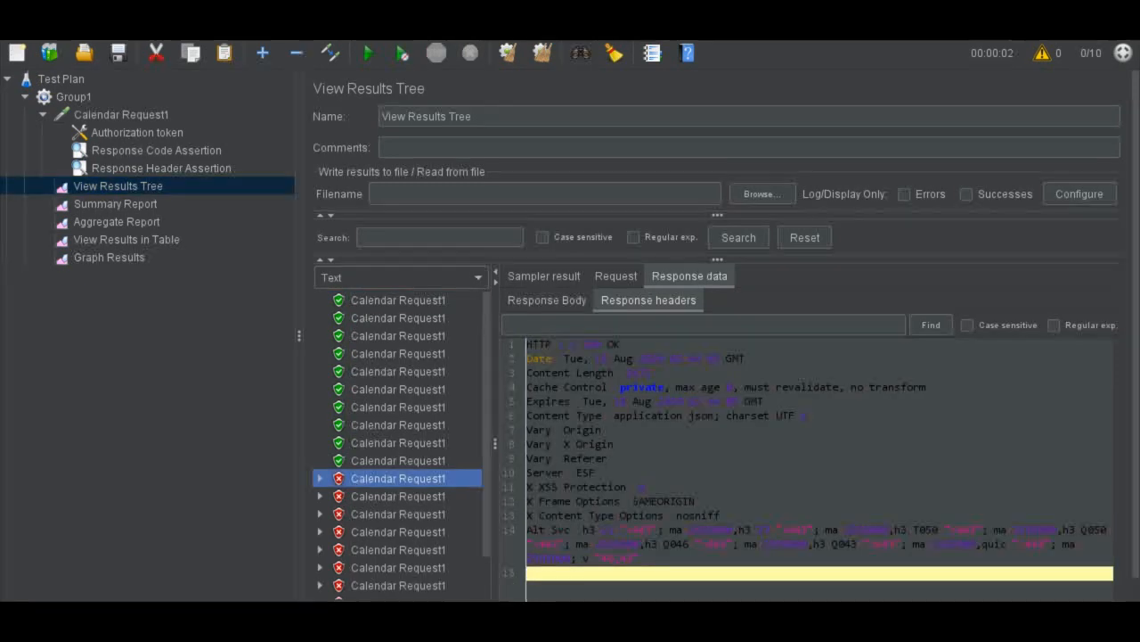
key("Right")
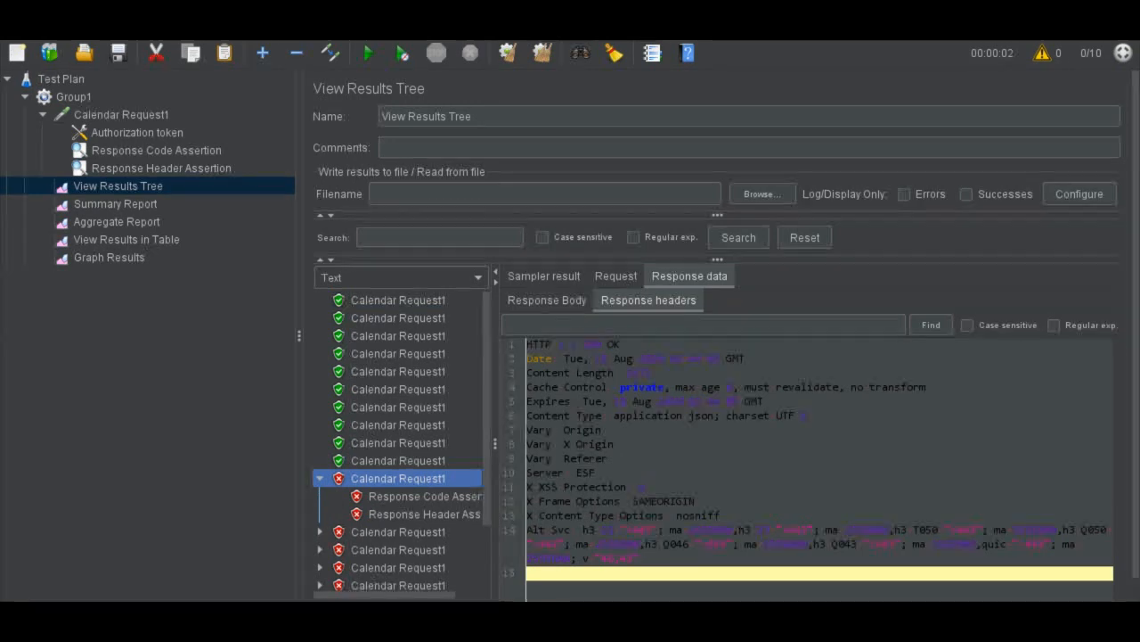
left_click(424, 496)
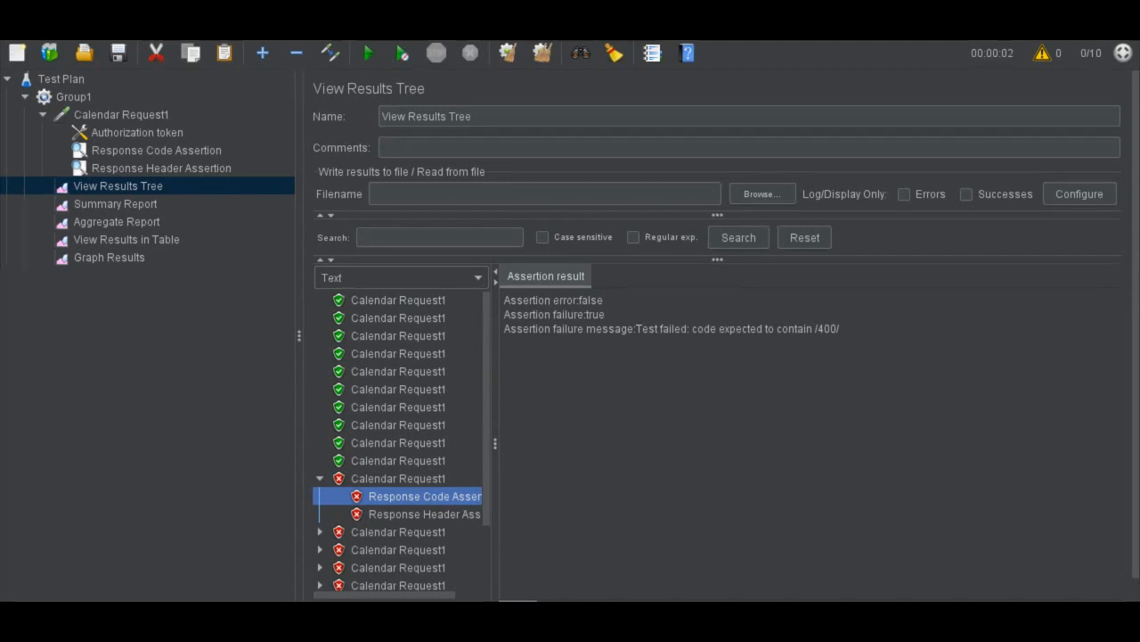
left_click(424, 514)
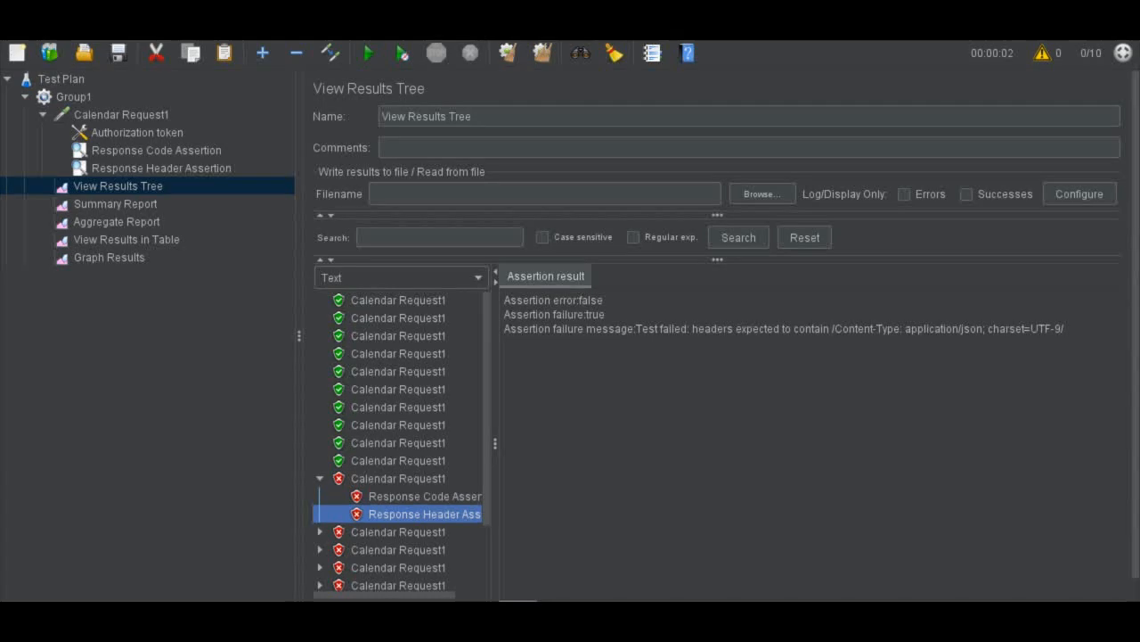
left_click_drag(1066, 329, 784, 329)
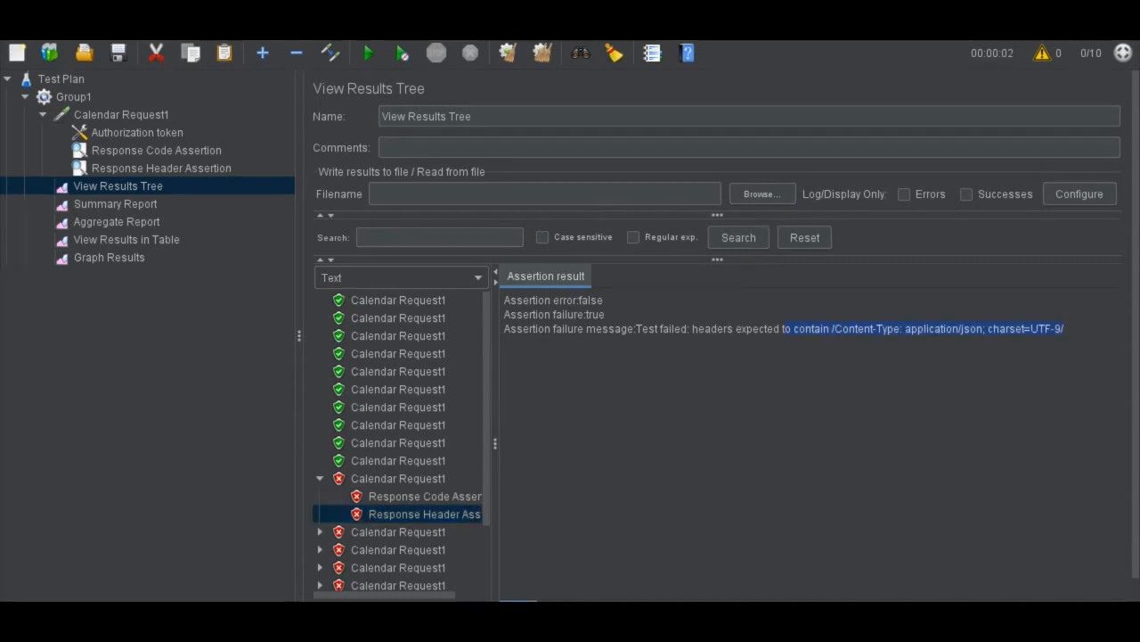